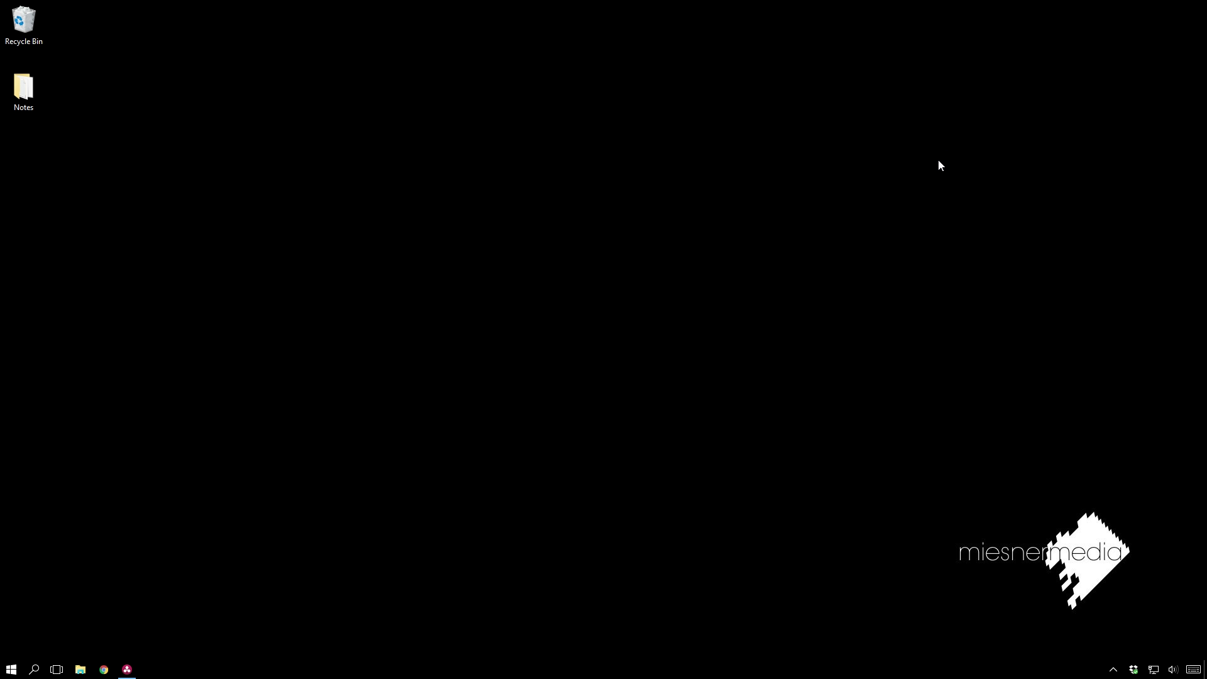
Browse orange-and-teal reference stills online: a dark teal film still, Tron, a bedroom photo
left_click(328, 236)
left_click(436, 223)
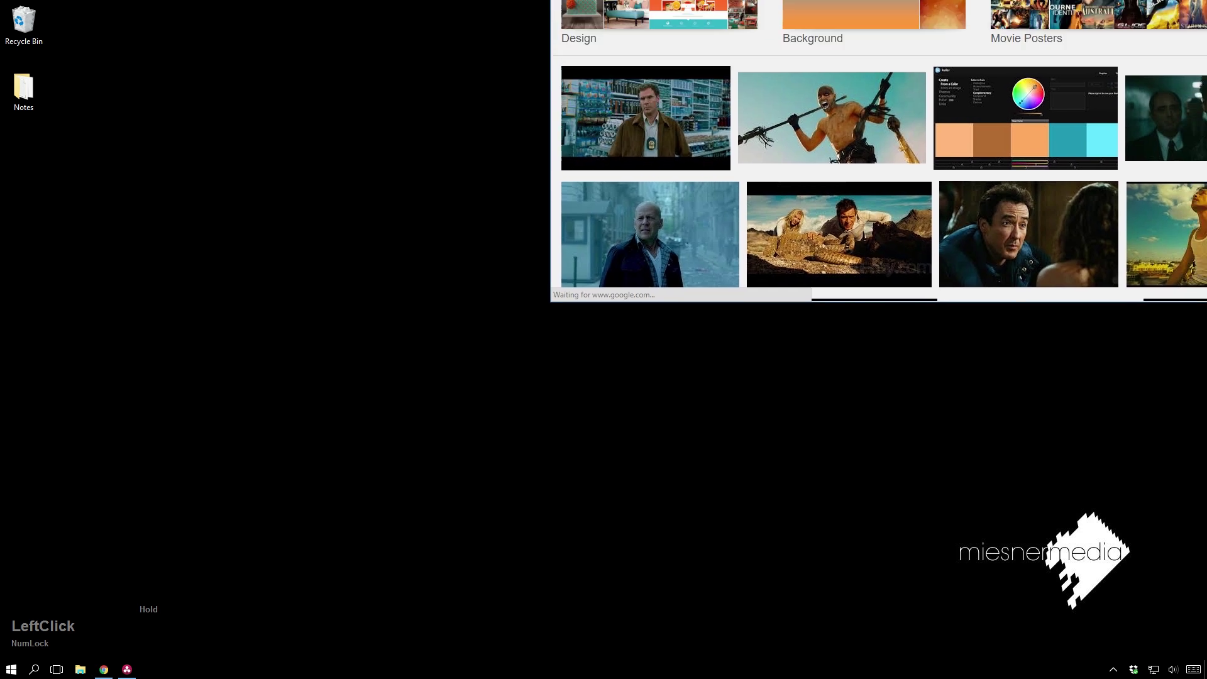
scroll(691, 330, "down", 5)
scroll(713, 333, "down", 6)
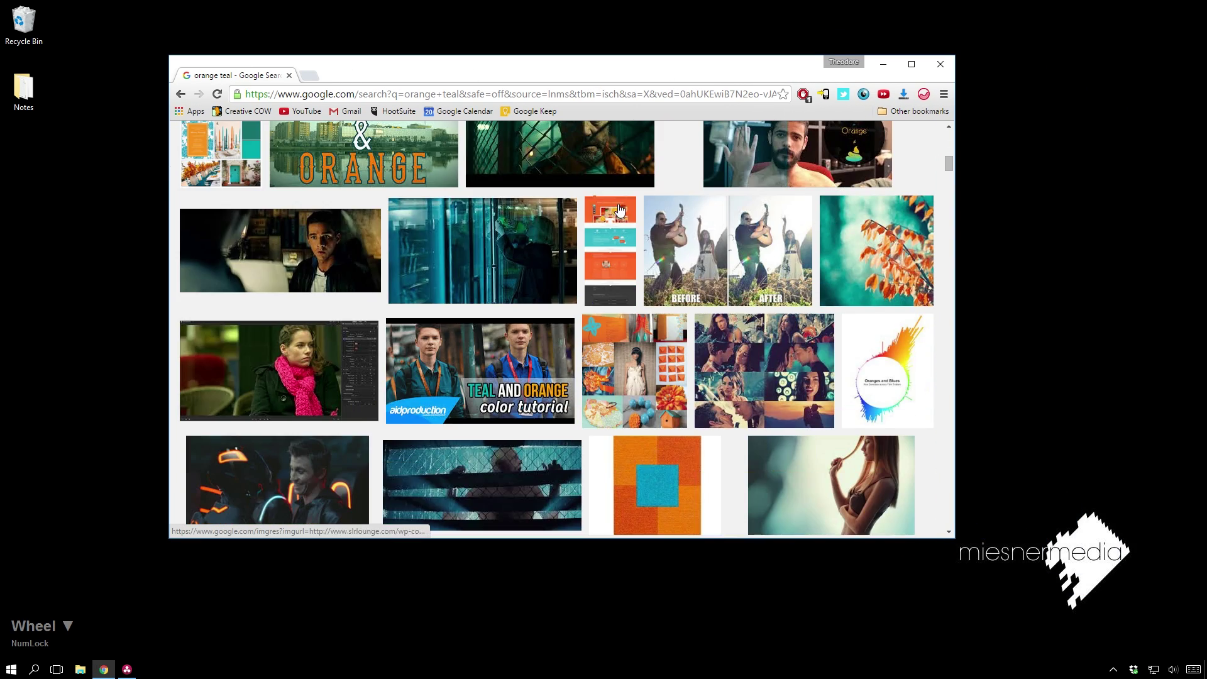
left_click(485, 247)
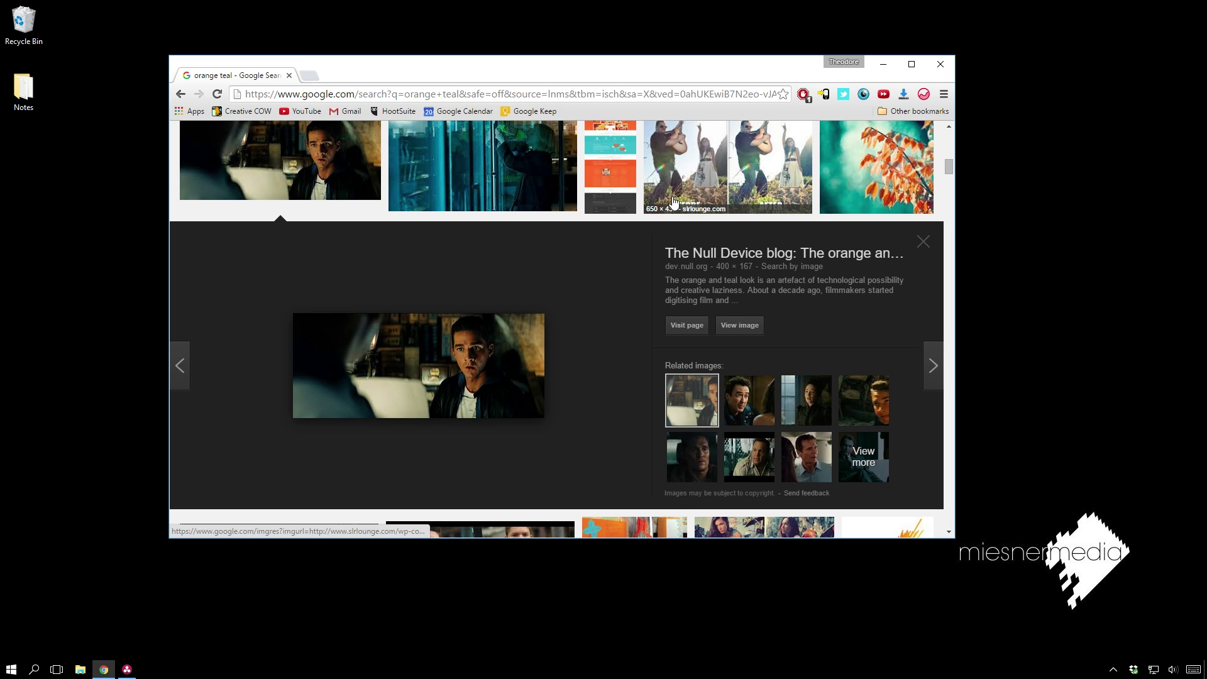
scroll(356, 294, "down", 8)
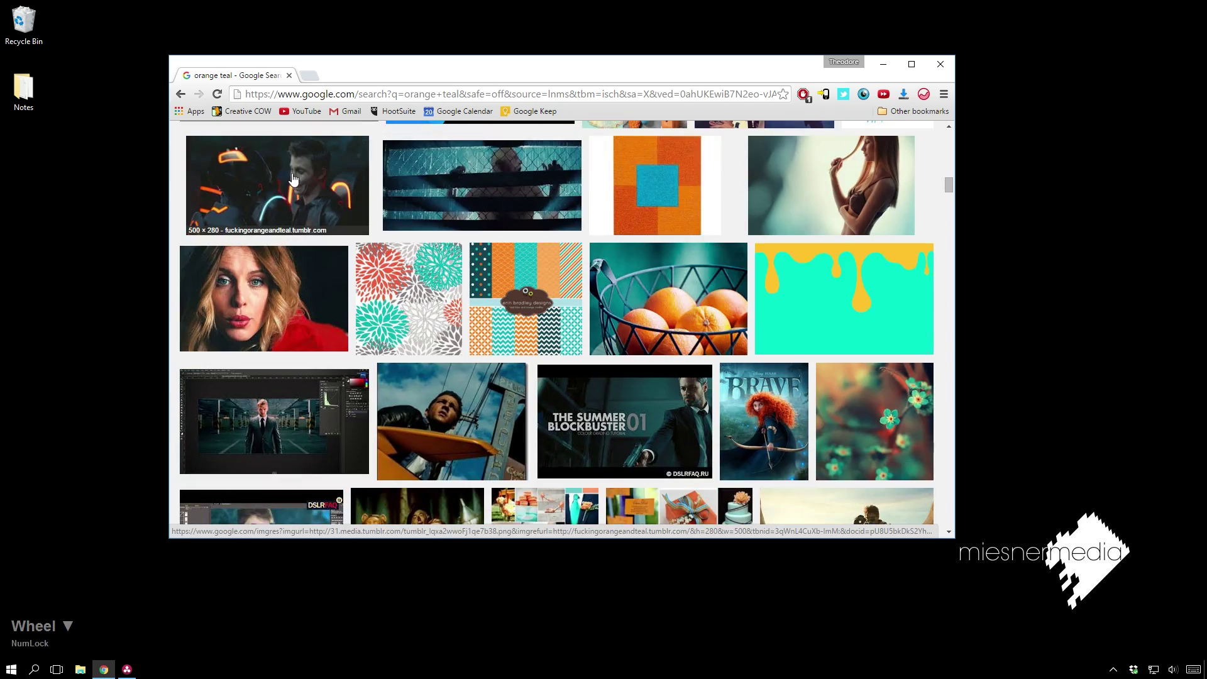
left_click(293, 179)
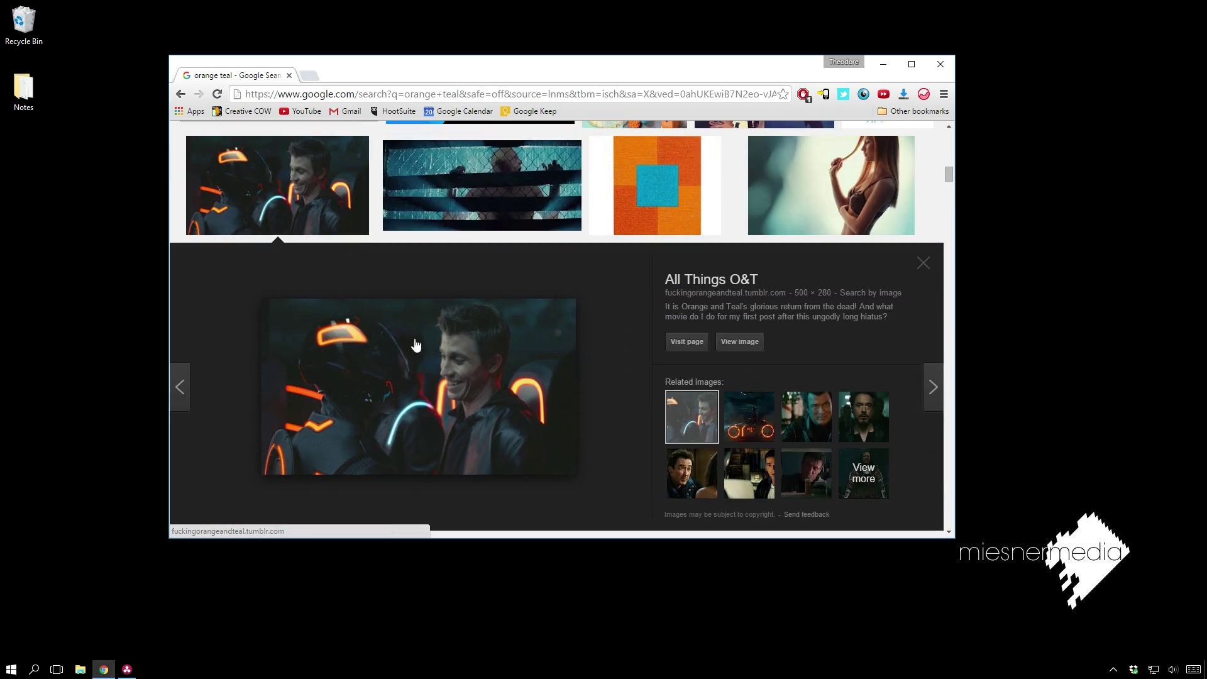
scroll(410, 376, "down", 6)
scroll(652, 247, "down", 3)
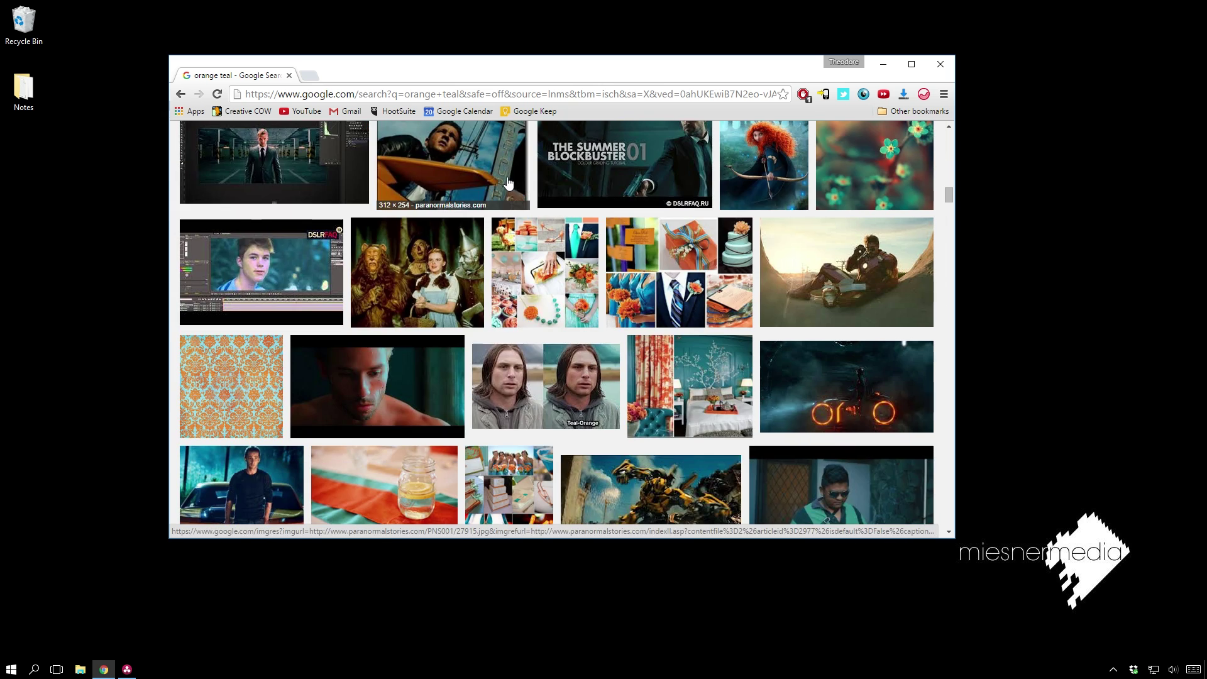
scroll(688, 306, "down", 1)
left_click(687, 306)
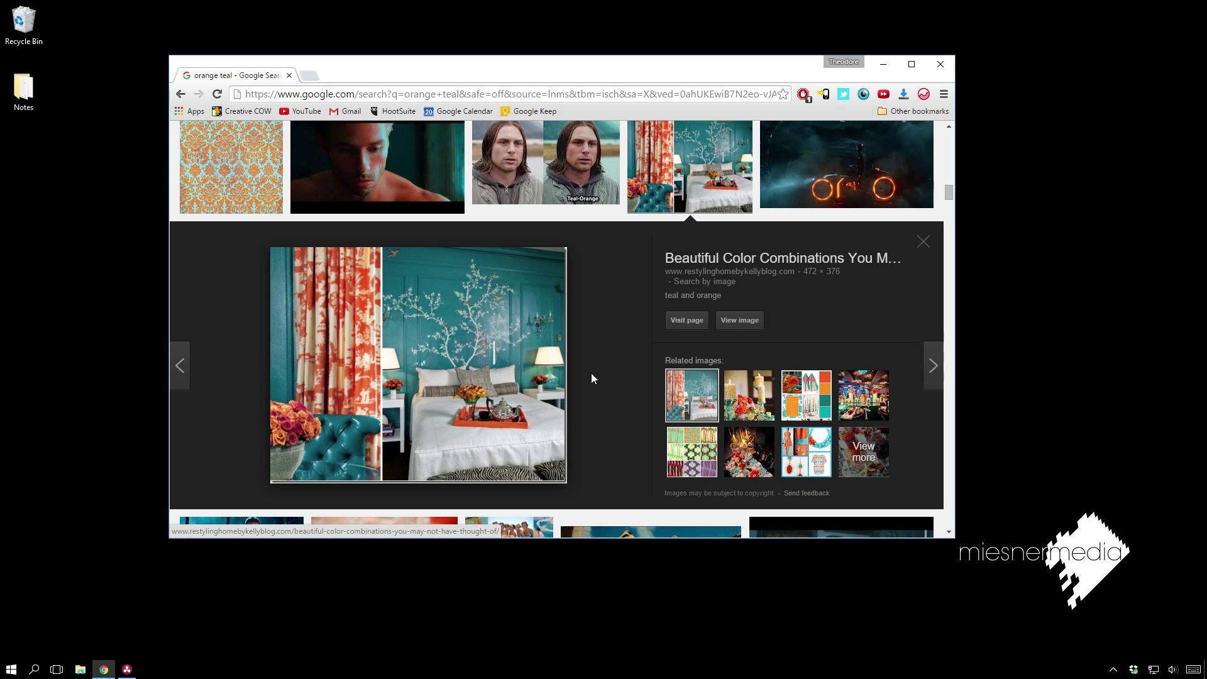
scroll(549, 337, "down", 6)
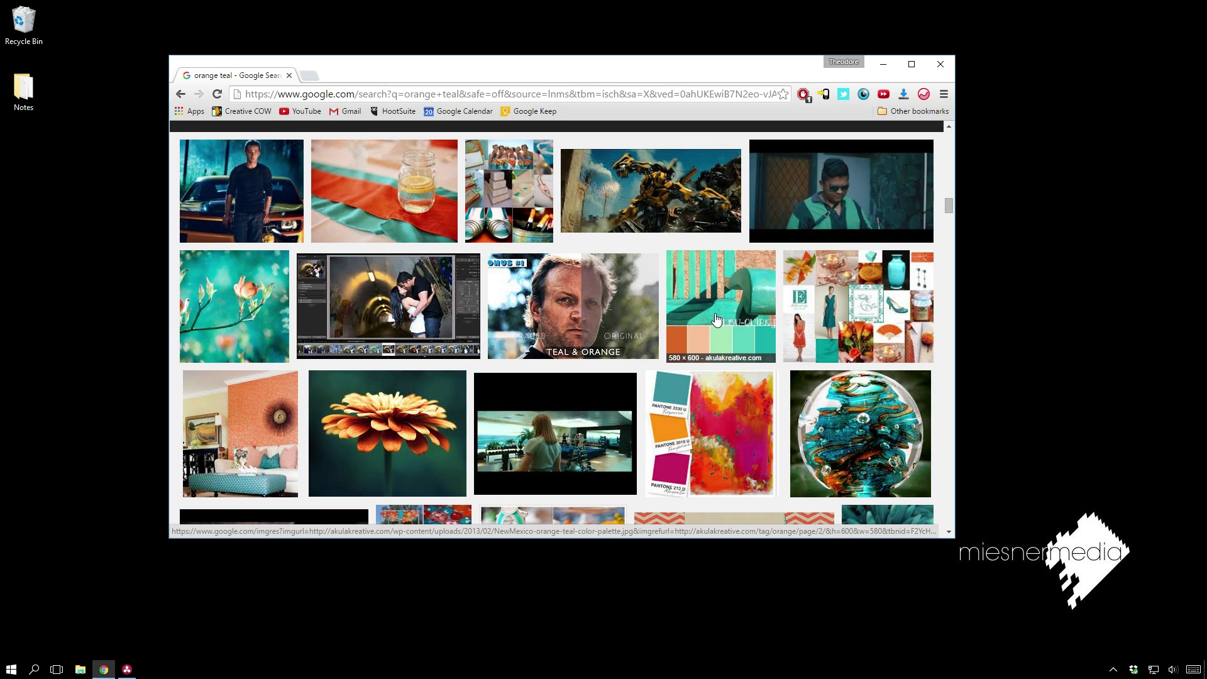
Put the browser away and bring the colour grading project back on screen
left_click(527, 358)
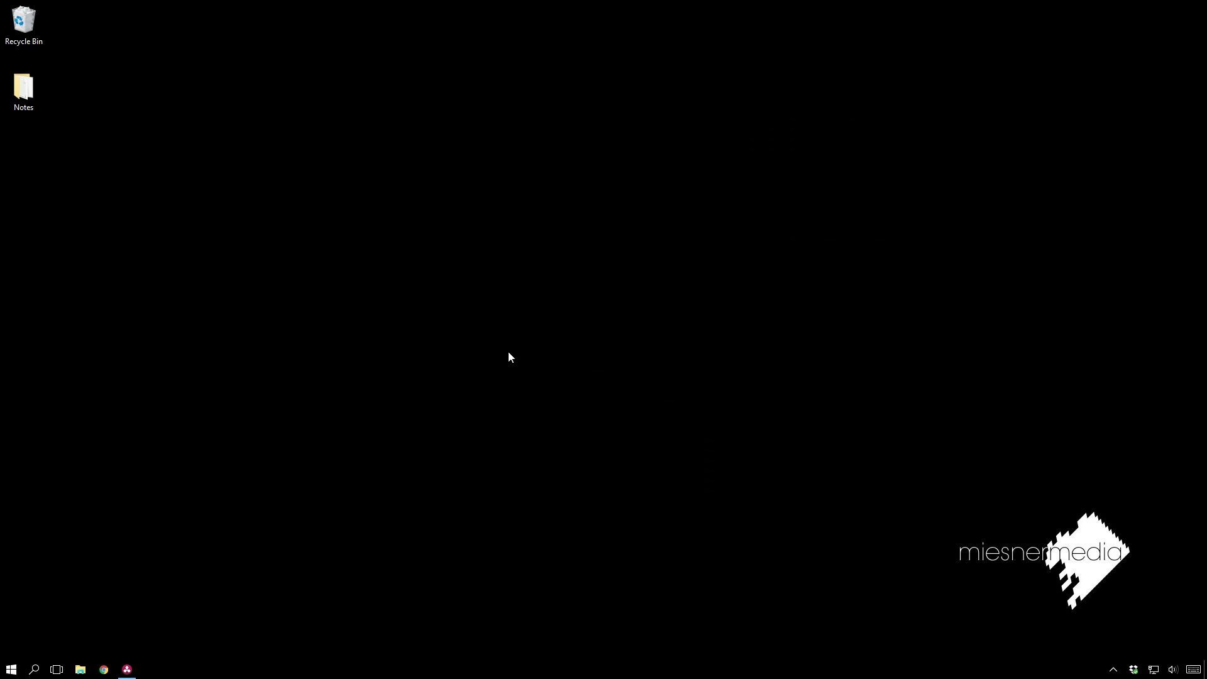
left_click(335, 457)
left_click(127, 669)
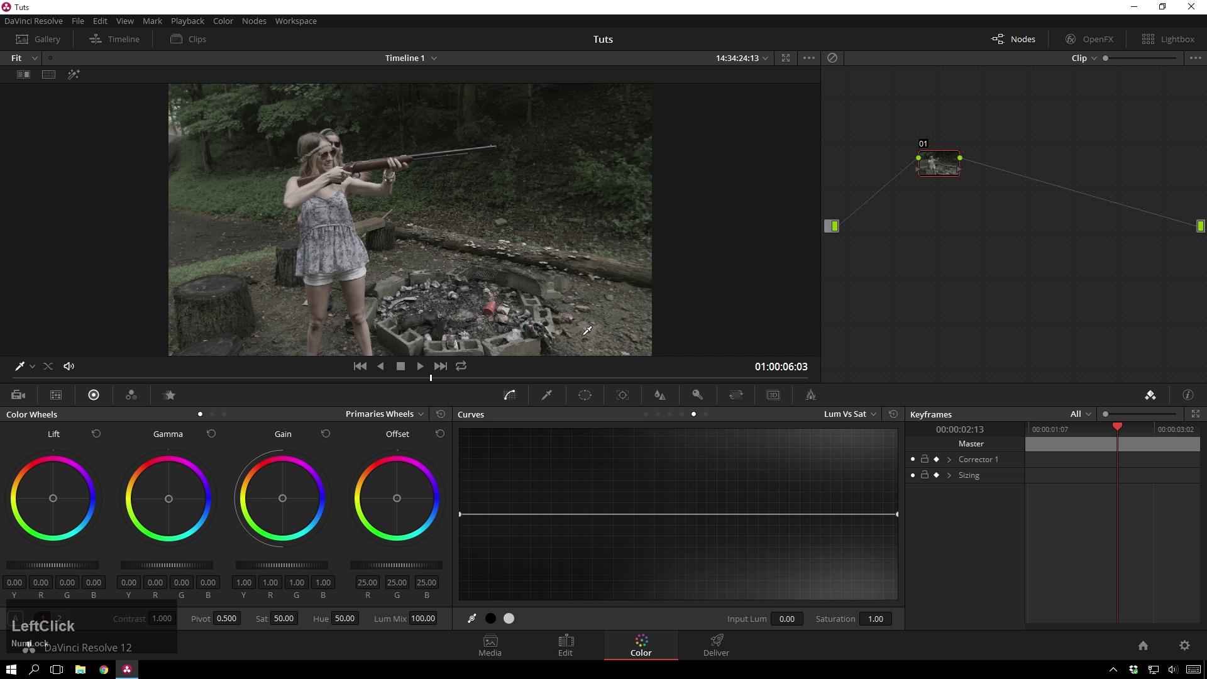
On node 01, raise the contrast and push saturation up to 100
left_click(924, 184)
left_click_drag(923, 183, 913, 190)
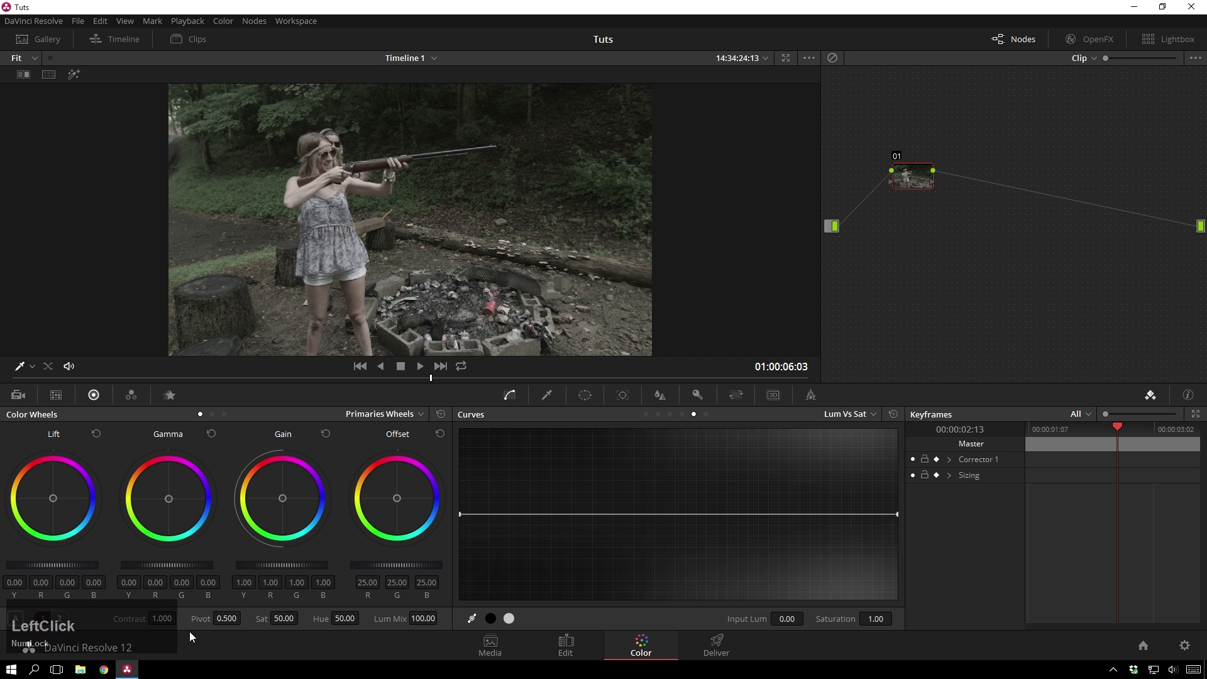
left_click_drag(162, 618, 181, 617)
left_click_drag(262, 616, 327, 616)
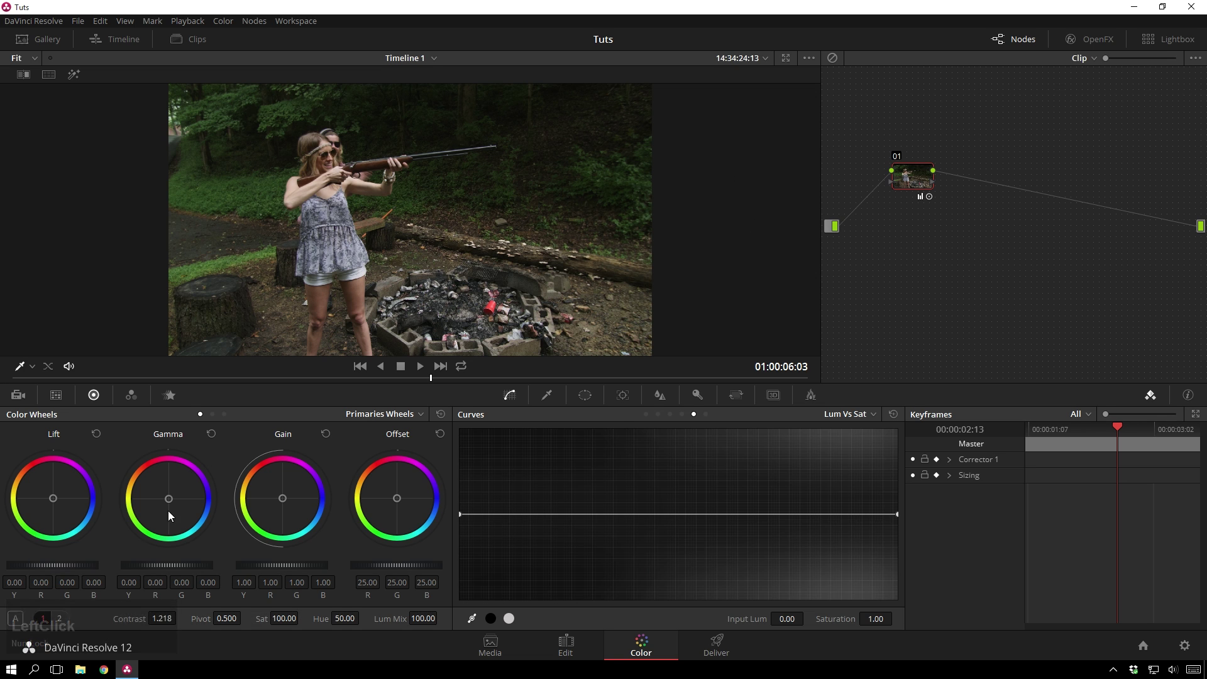
left_click_drag(914, 178, 872, 191)
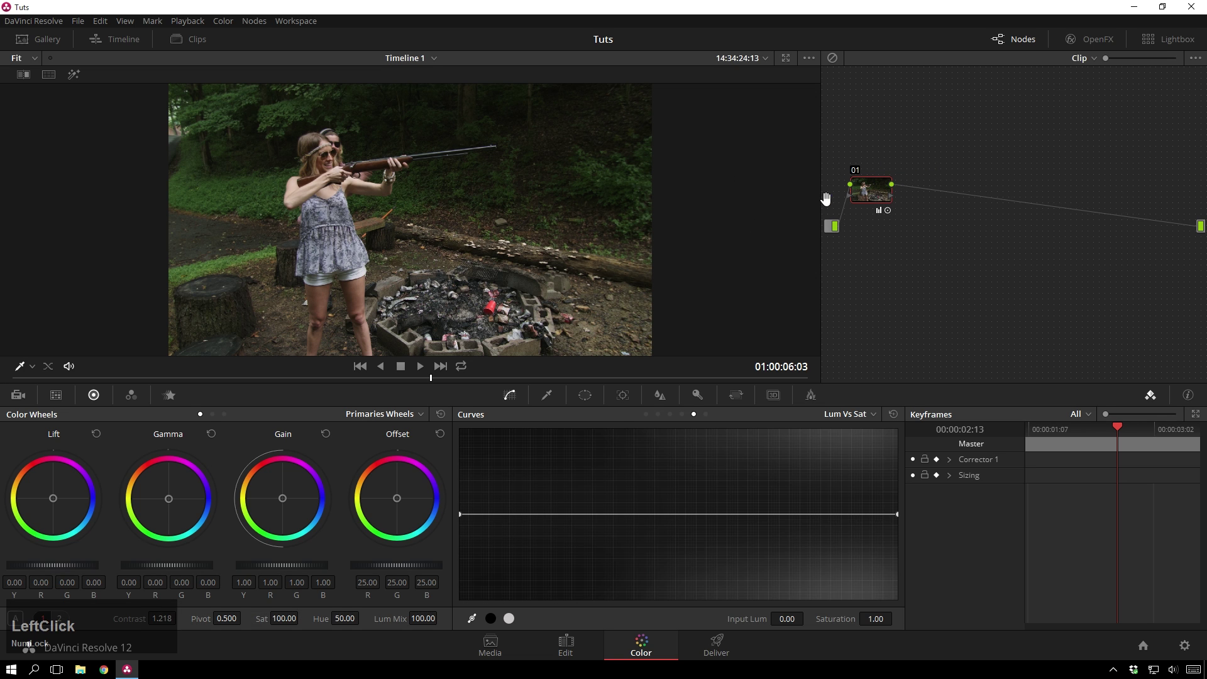
Add serial node 02 and layer node 04, then push node 02's gamma toward teal and set saturation 36
key("alt+s")
key("alt+l")
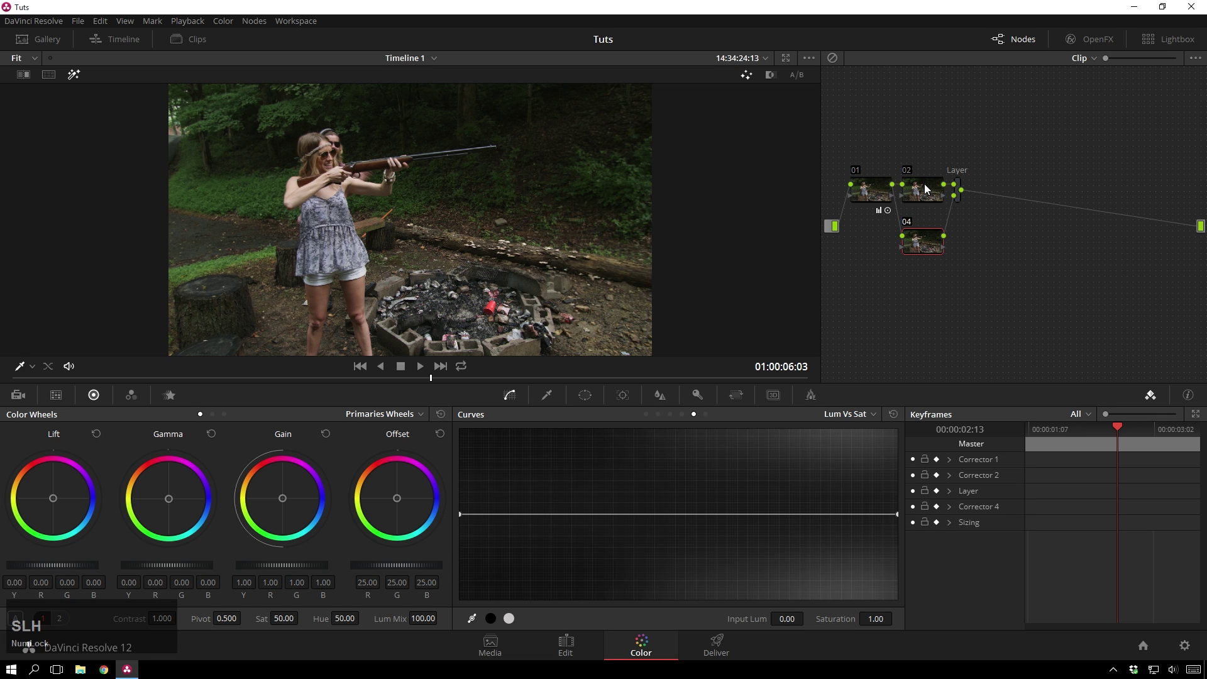
left_click(927, 189)
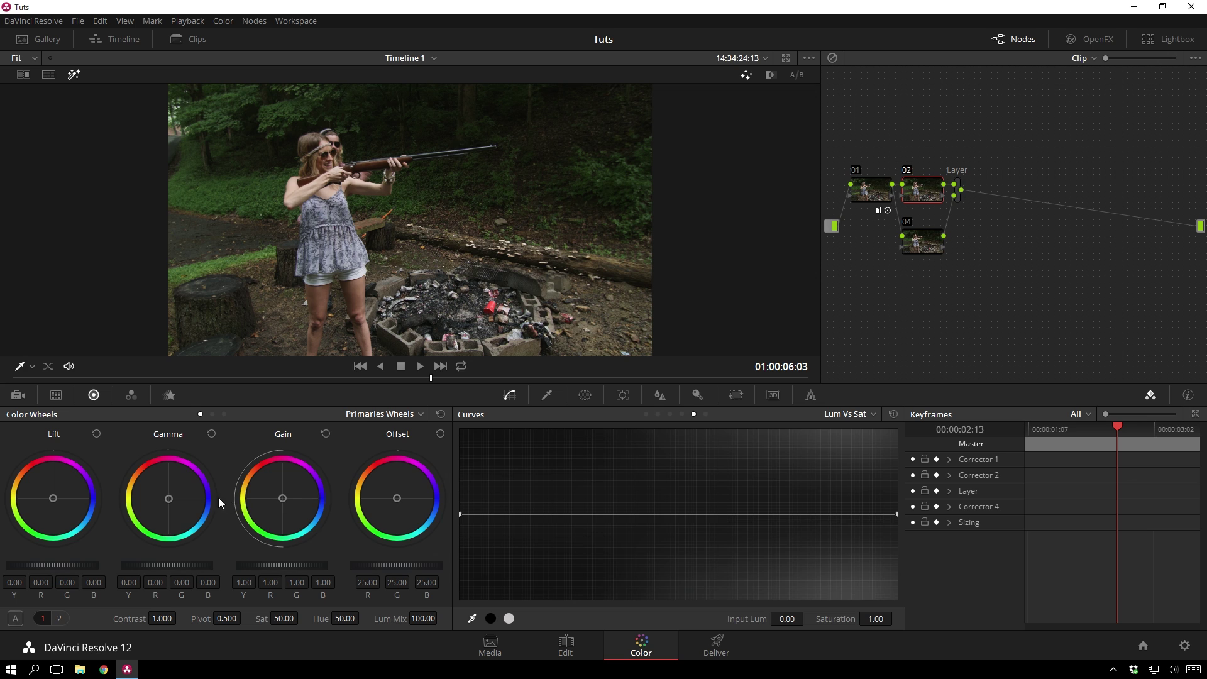
left_click_drag(215, 497, 250, 585)
scroll(151, 565, "down", 2)
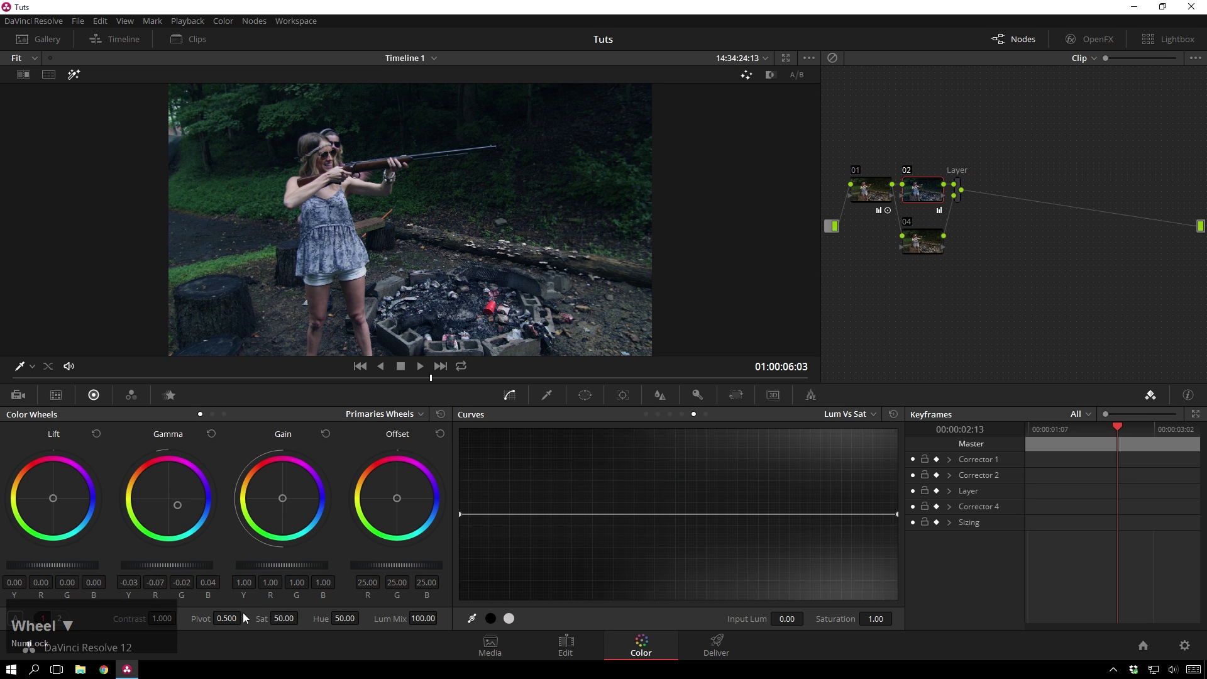
left_click_drag(283, 618, 259, 618)
Qualify the woman's skin tone on node 04 with blurred matte edges and the highlight off
left_click(910, 247)
left_click(547, 395)
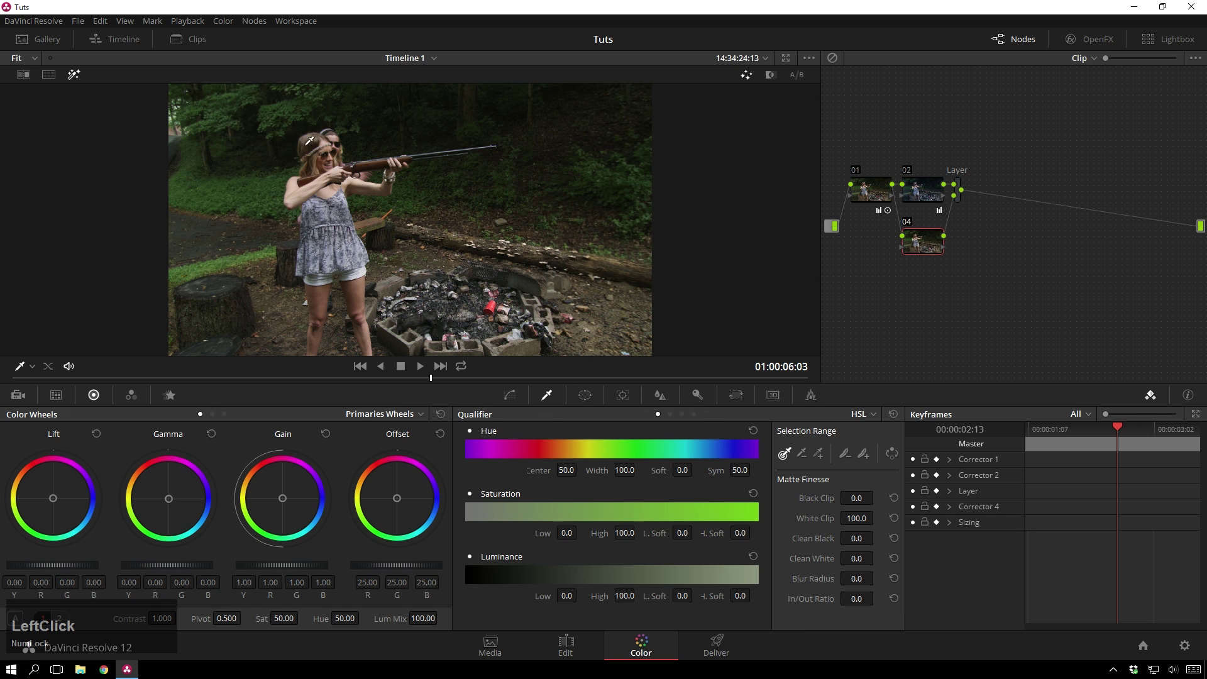
left_click(331, 183)
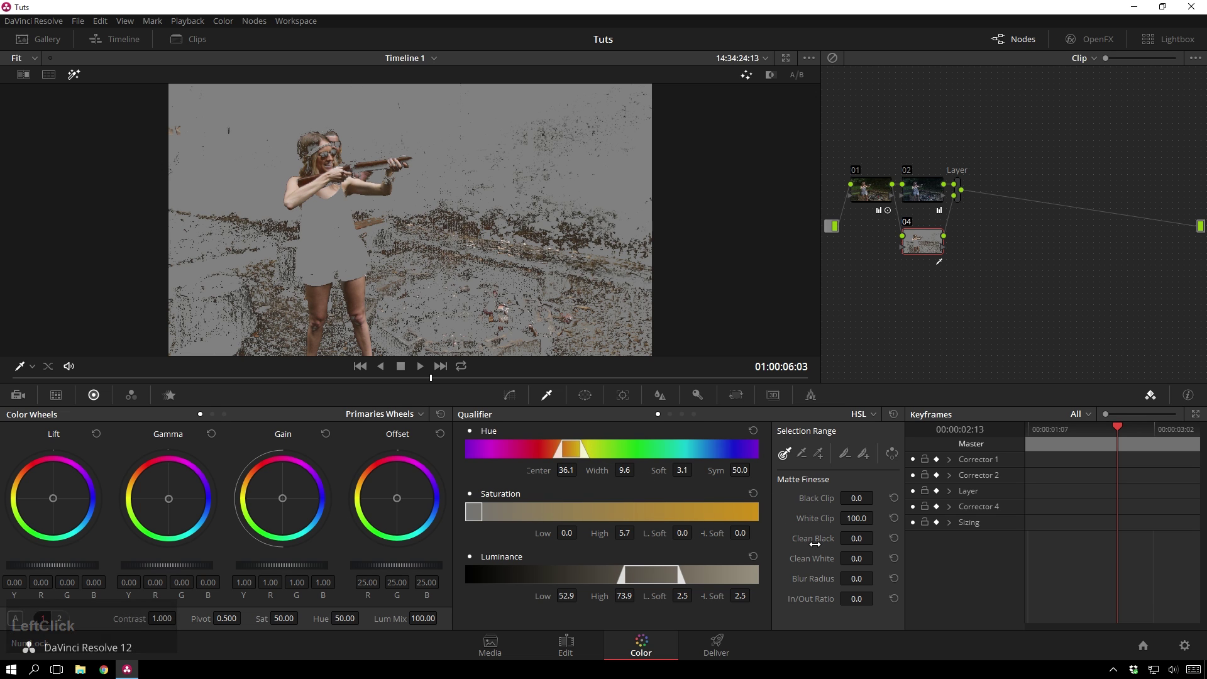
left_click_drag(813, 576, 897, 579)
left_click_drag(814, 576, 877, 577)
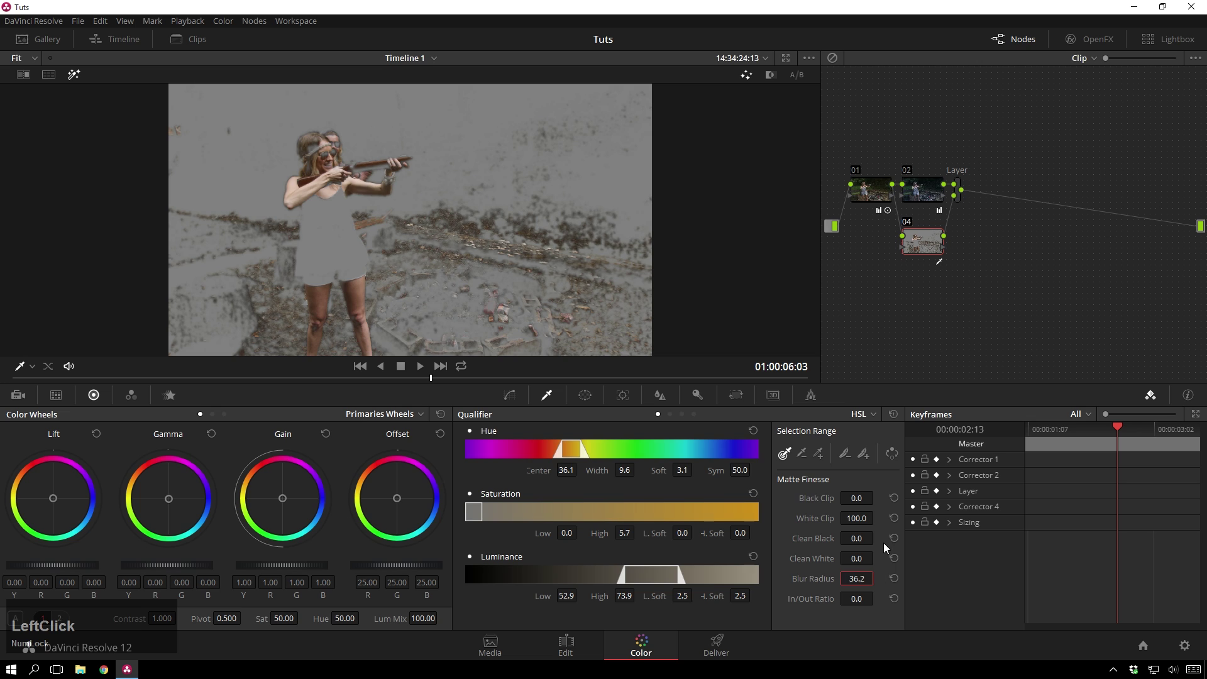
key("shift+h")
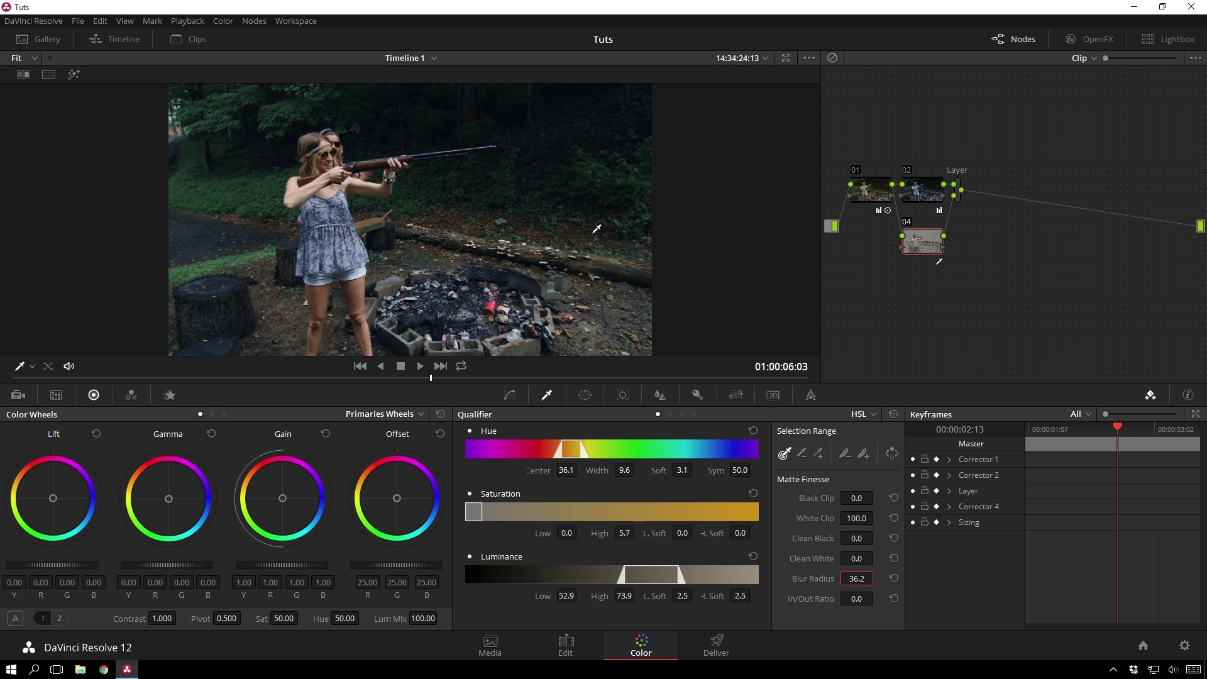
Warm node 04's gain toward orange (R 1.09, B 0.91)
left_click(961, 200)
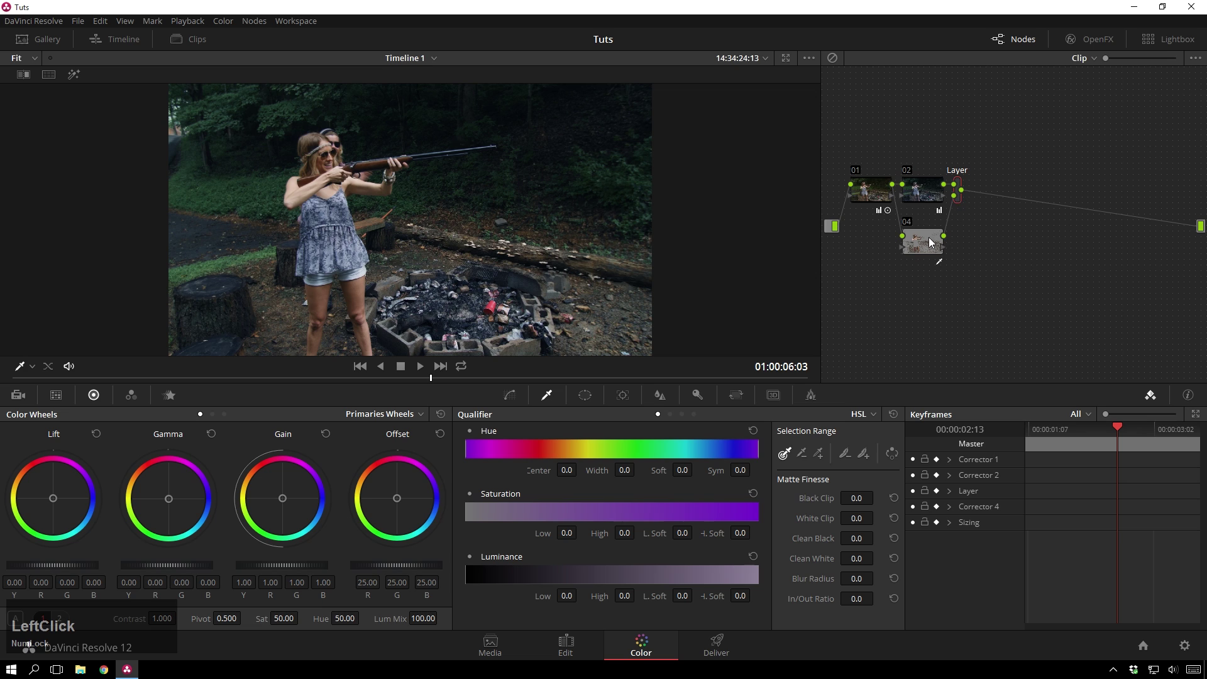
left_click(916, 199)
left_click(921, 242)
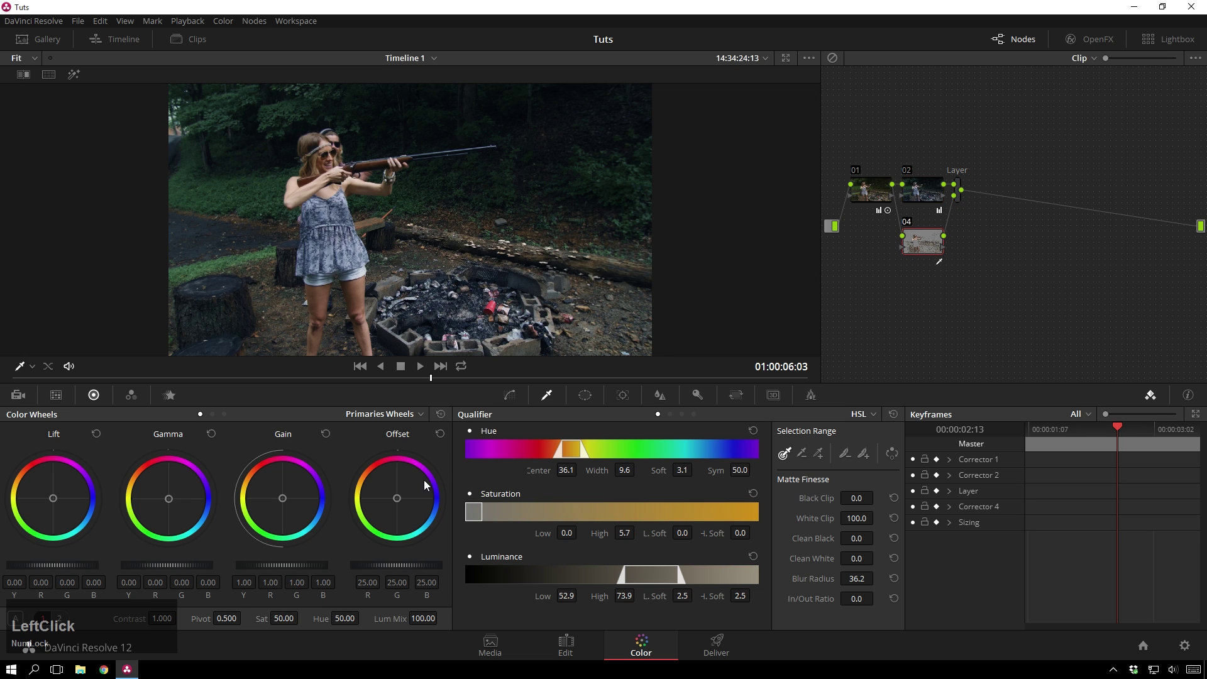
left_click_drag(293, 492, 254, 469)
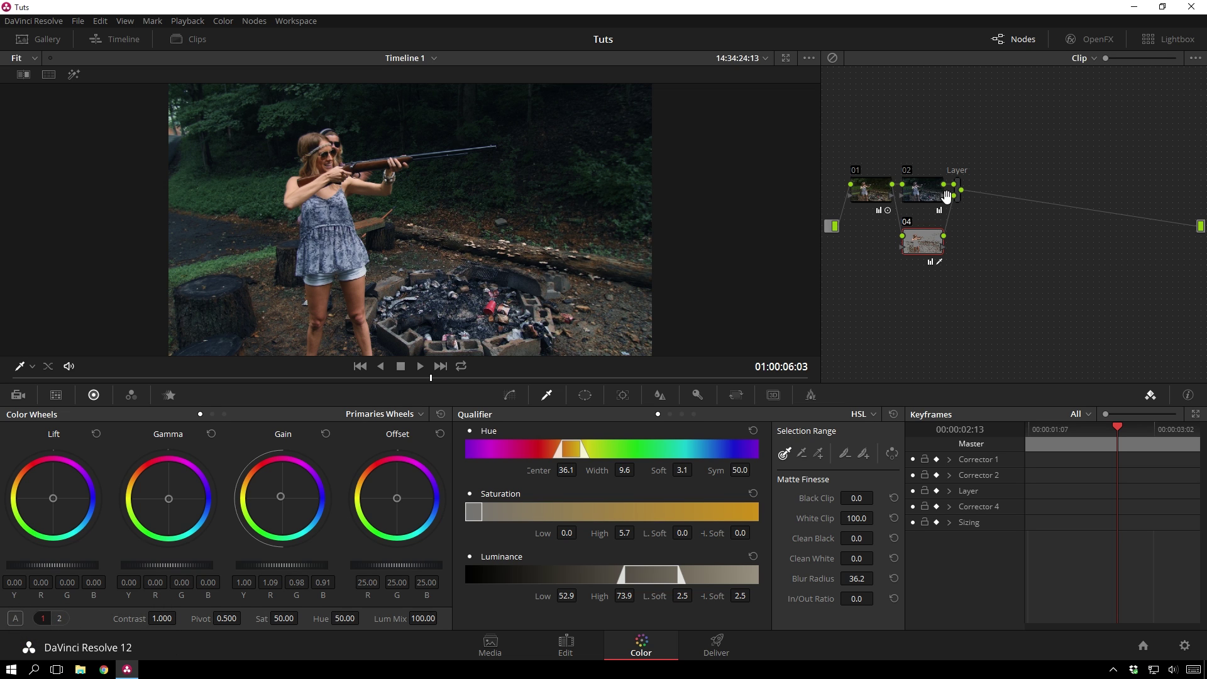
Compare the grade bypassed and restored, then add node 05 after the Layer Mixer
left_click(959, 199)
key("shift+d")
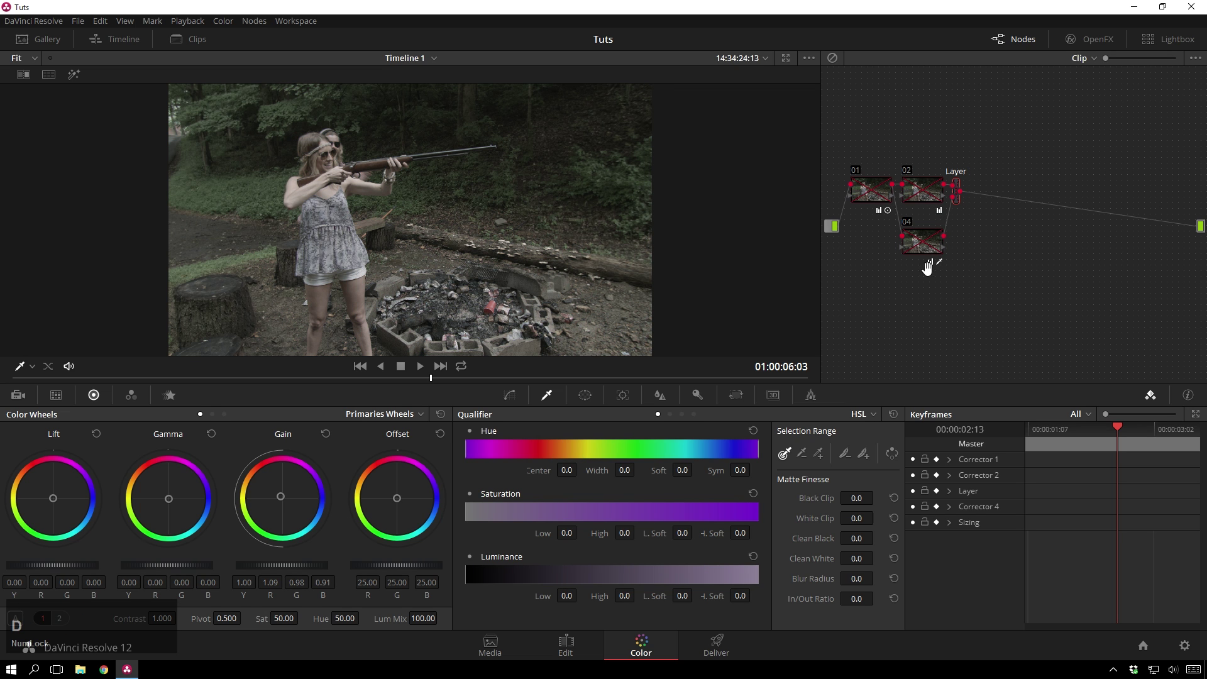
key("shift+d")
key("alt+s")
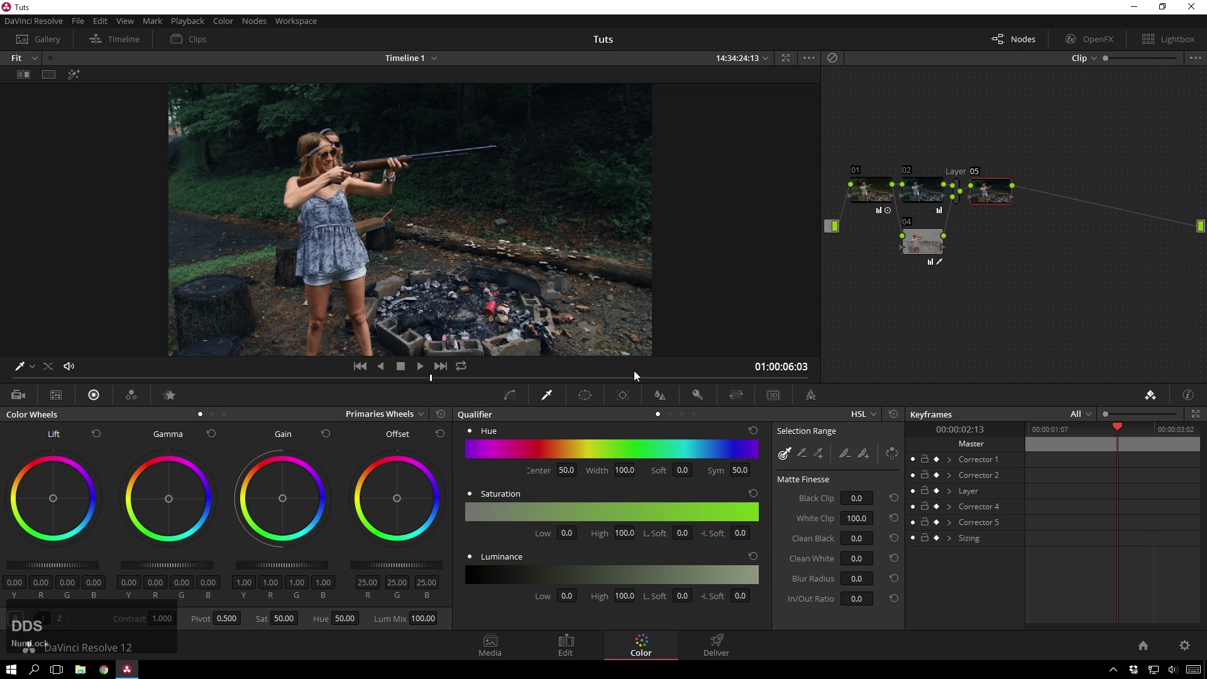
In node 05's custom curves, add points and pull the red curve's shadows down
left_click(510, 395)
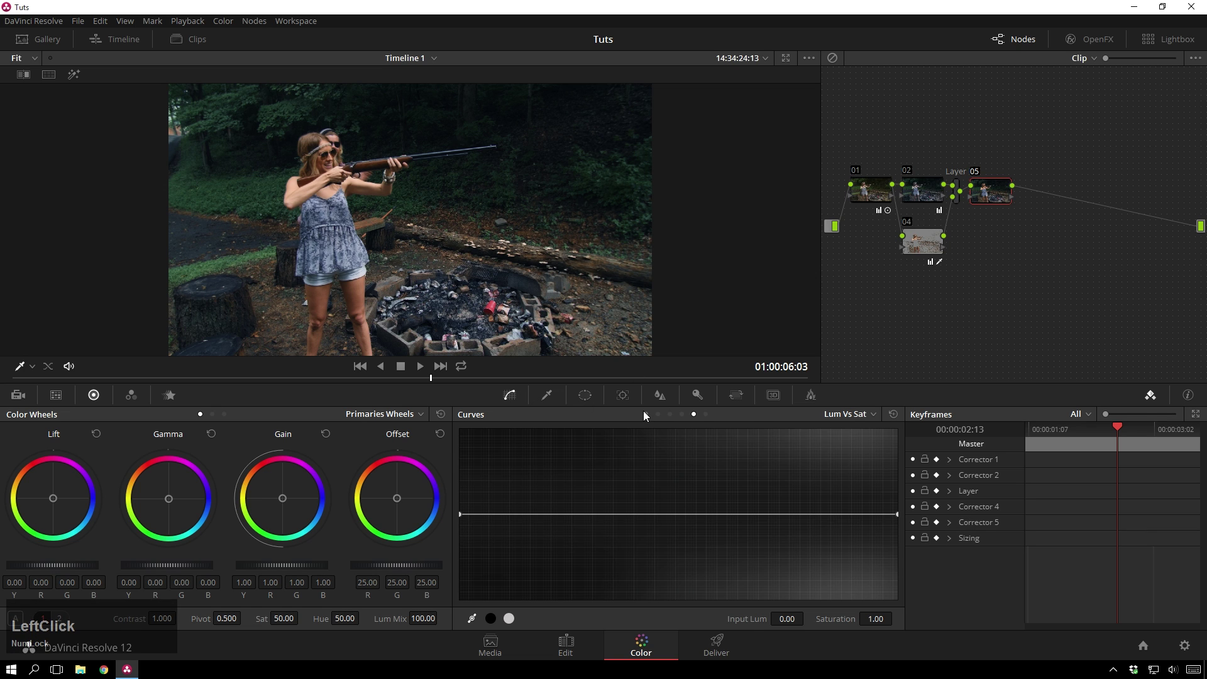
left_click(646, 414)
left_click(850, 437)
left_click(833, 437)
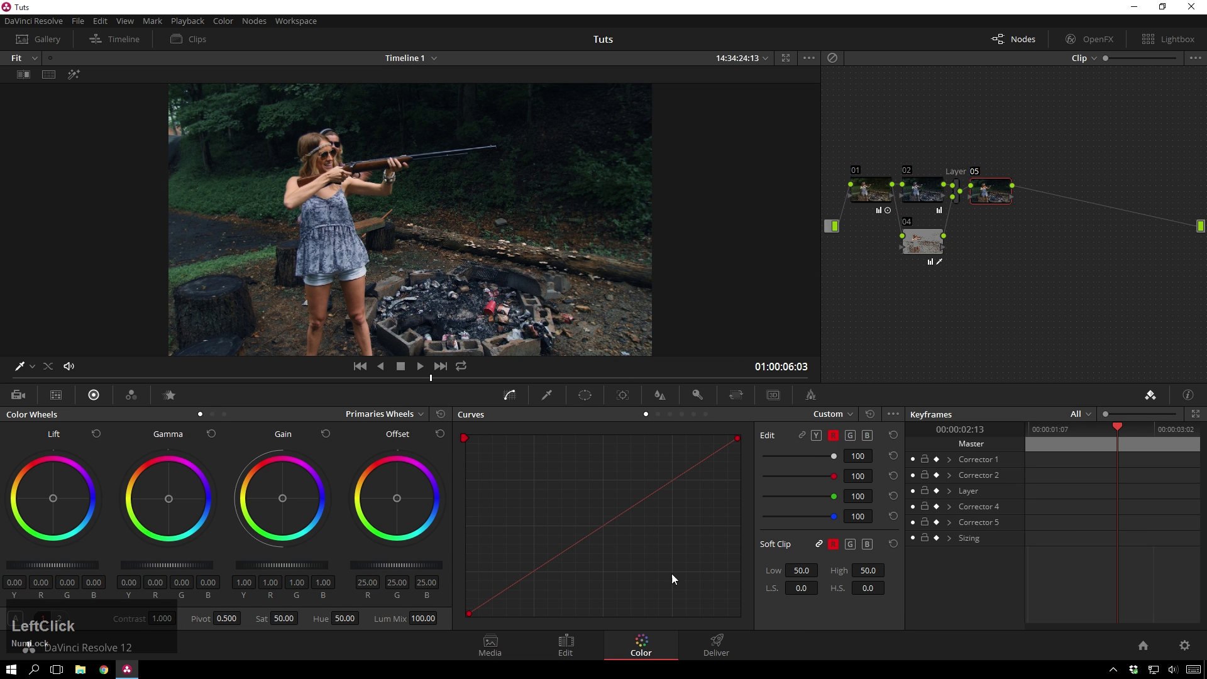
left_click(487, 598)
left_click(549, 560)
left_click_drag(522, 582, 528, 587)
Add a point on the blue curve and pull its upper range down
left_click(867, 435)
left_click(522, 570)
left_click_drag(666, 485, 669, 492)
left_click(697, 395)
Lower node 05's key output gain to 0.540 and add node 06 after it
left_click_drag(791, 542, 779, 542)
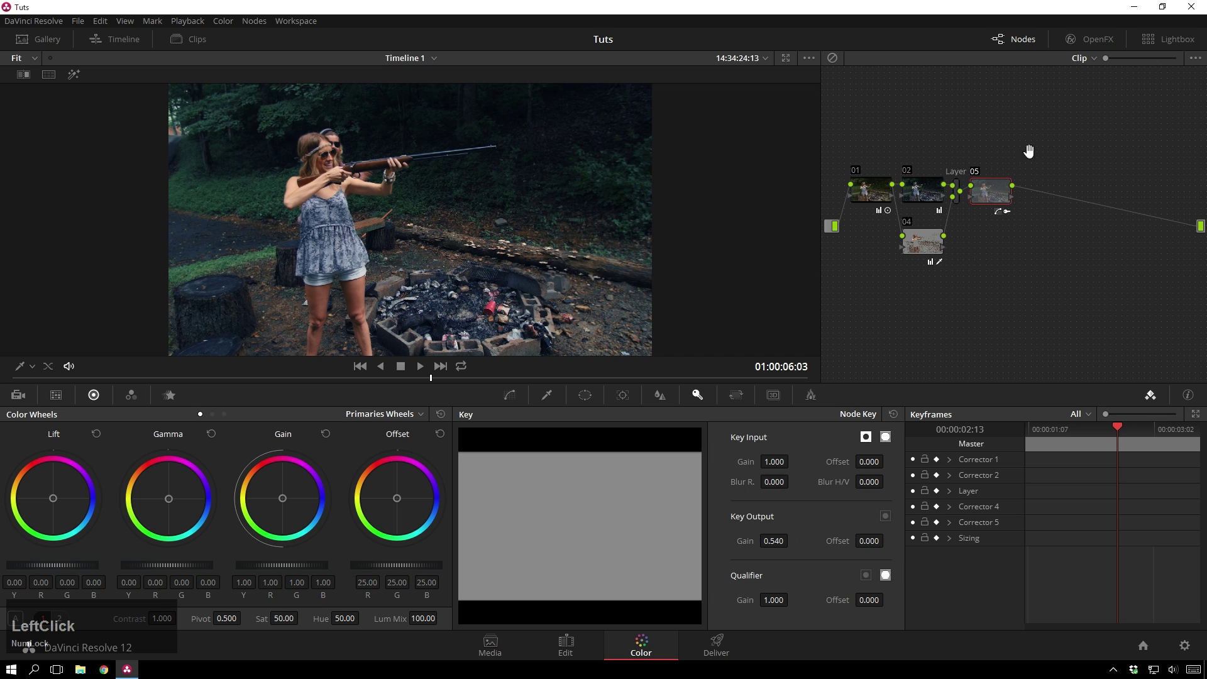
mouse_move(994, 198)
left_mouse_down()
mouse_move(1046, 191)
mouse_move(1006, 192)
left_mouse_up()
key("alt+s")
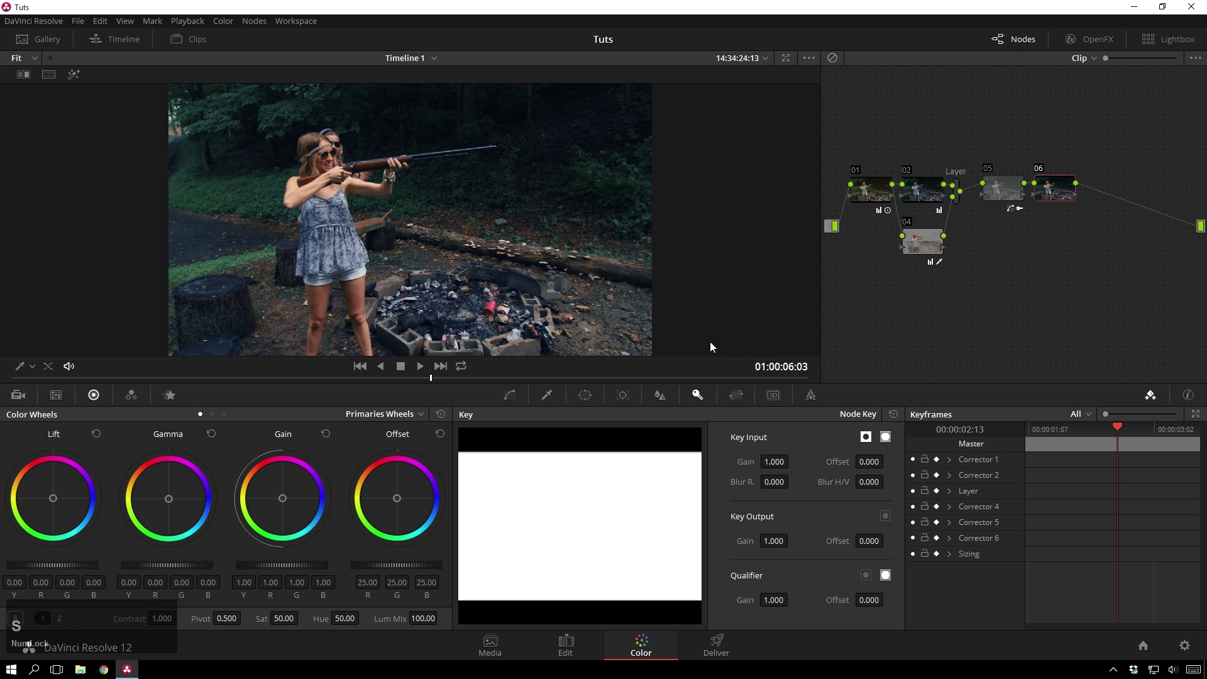
Give node 06 a circular window centred on the woman with a softened edge
left_click(584, 395)
left_click(480, 505)
left_click_drag(453, 267, 388, 236)
left_click_drag(805, 579, 827, 579)
left_click(696, 505)
scroll(187, 571, "down", 1)
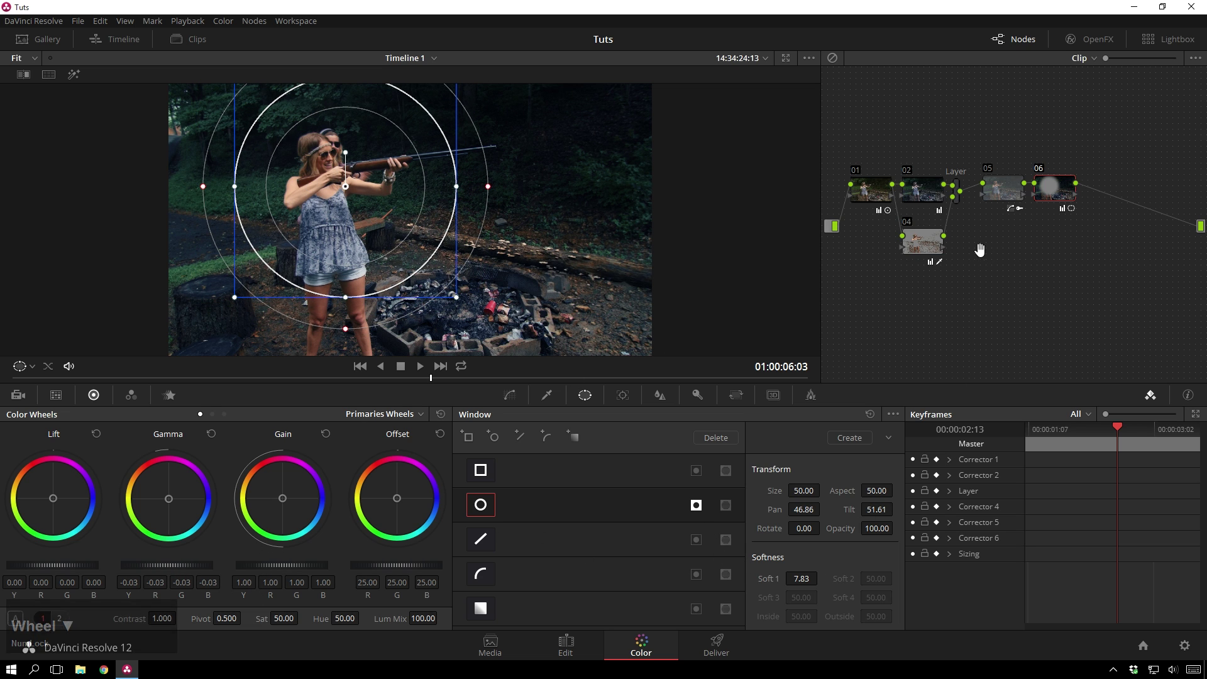
left_click(924, 237)
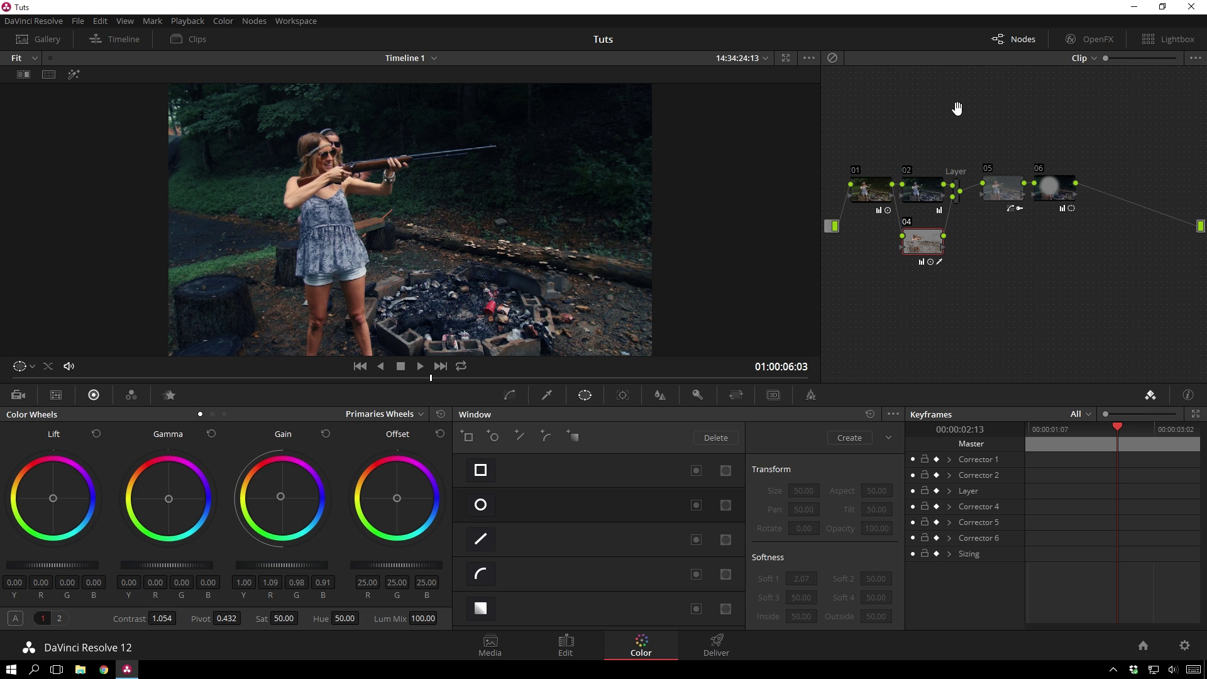
key("space")
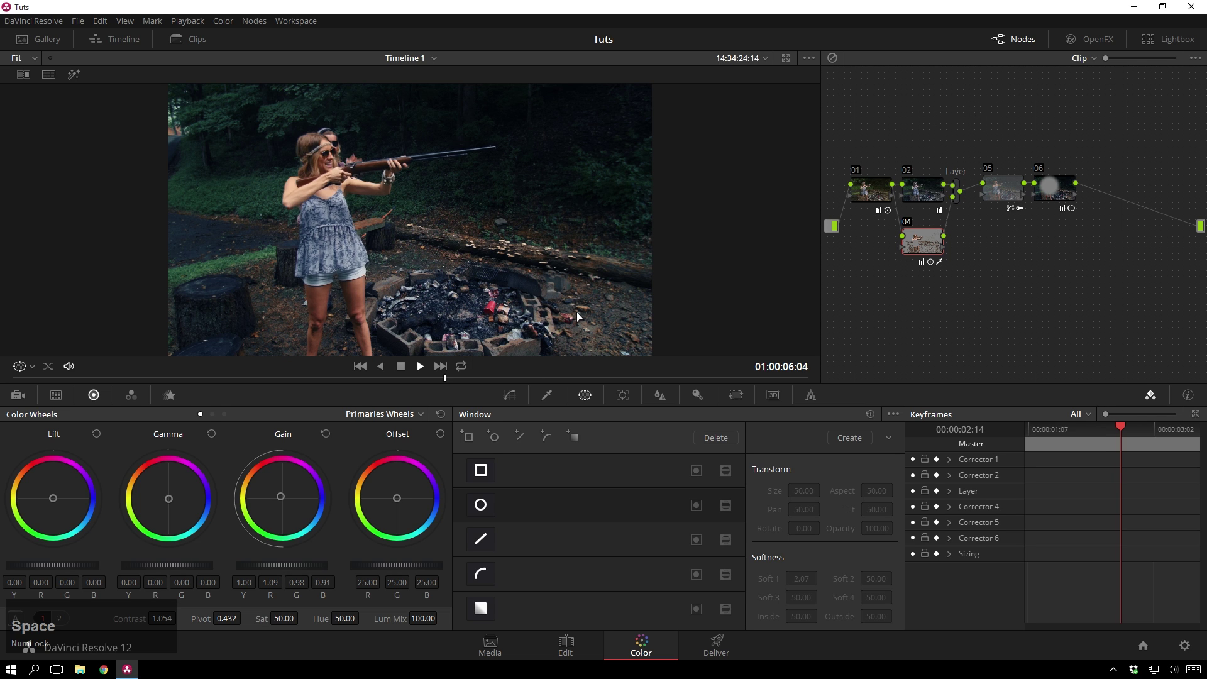
key("space")
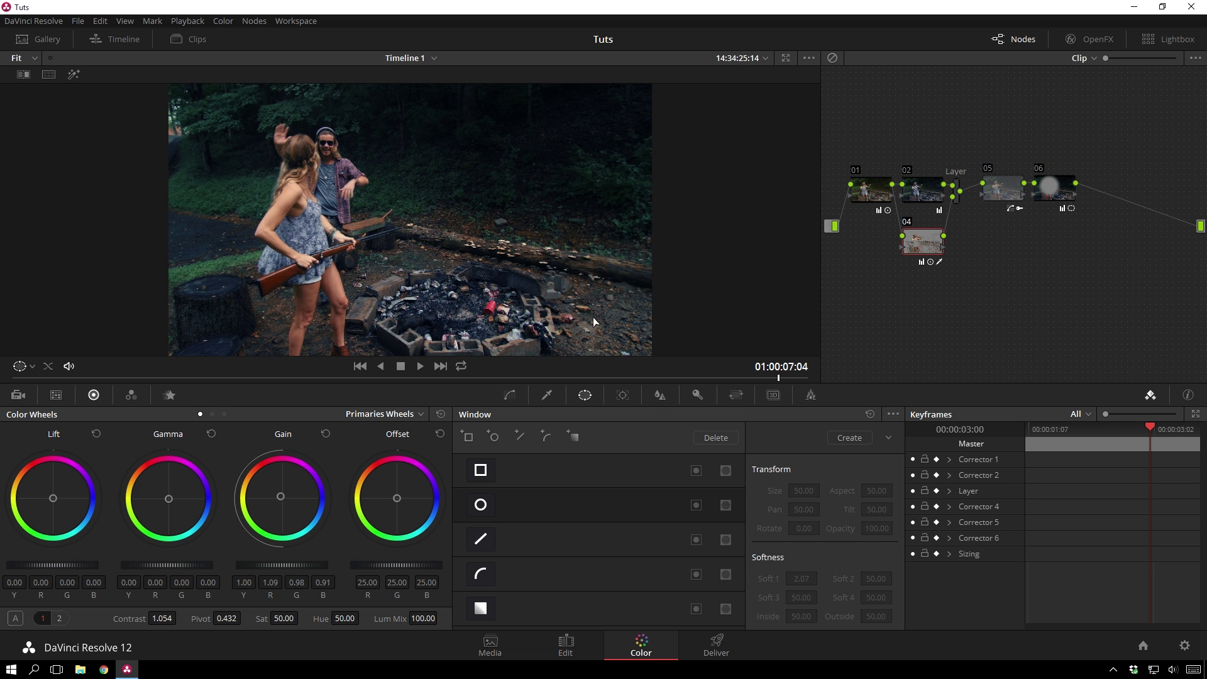
scroll(385, 227, "up", 5)
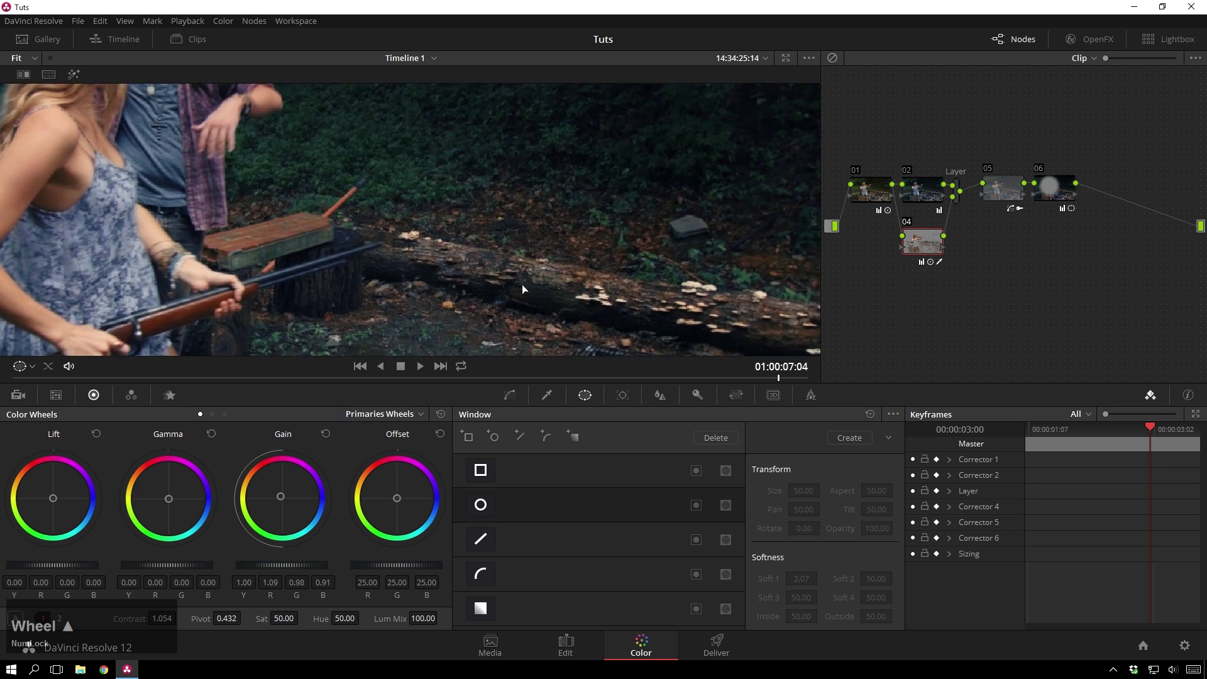
scroll(434, 213, "down", 5)
left_click_drag(255, 377, 292, 386)
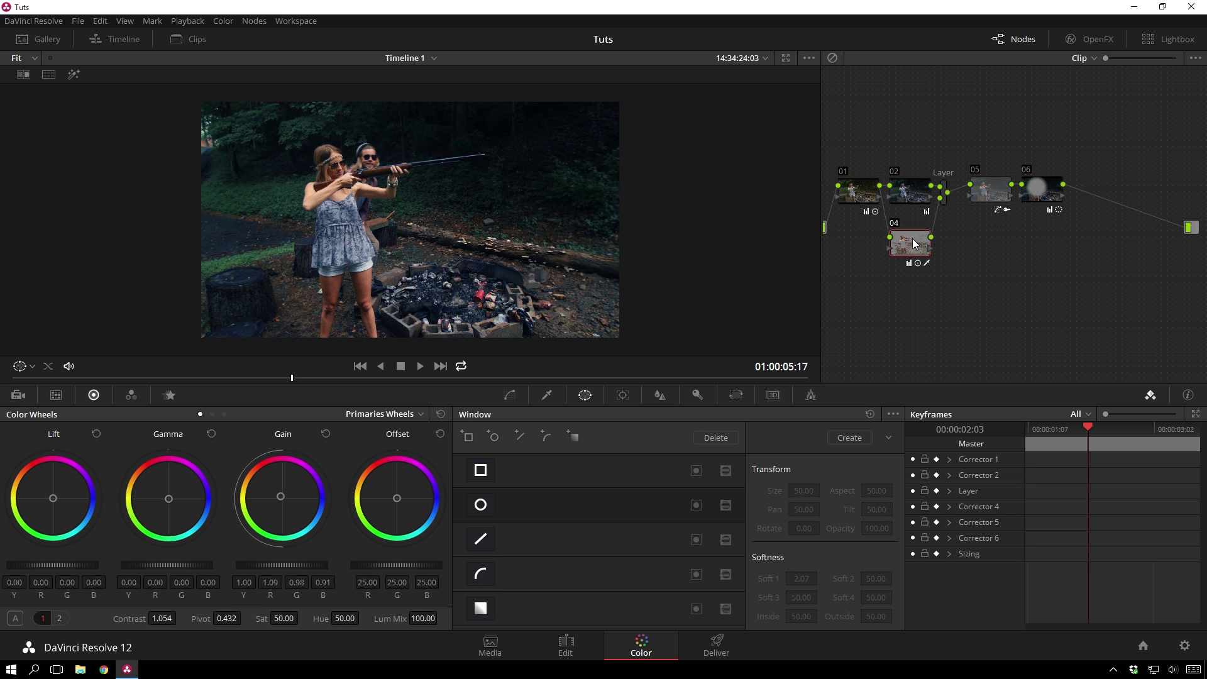
Reset all grades and nodes, then move node 01 lower in the graph
left_click(919, 284)
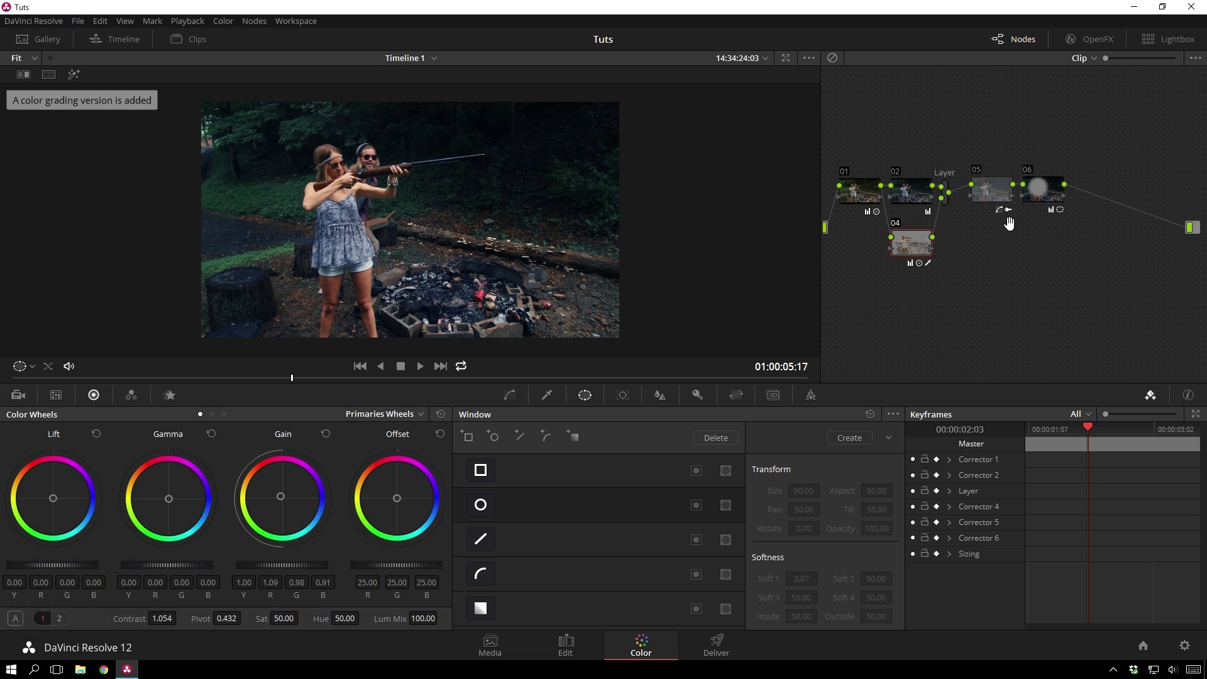
right_click(999, 257)
left_click(1018, 258)
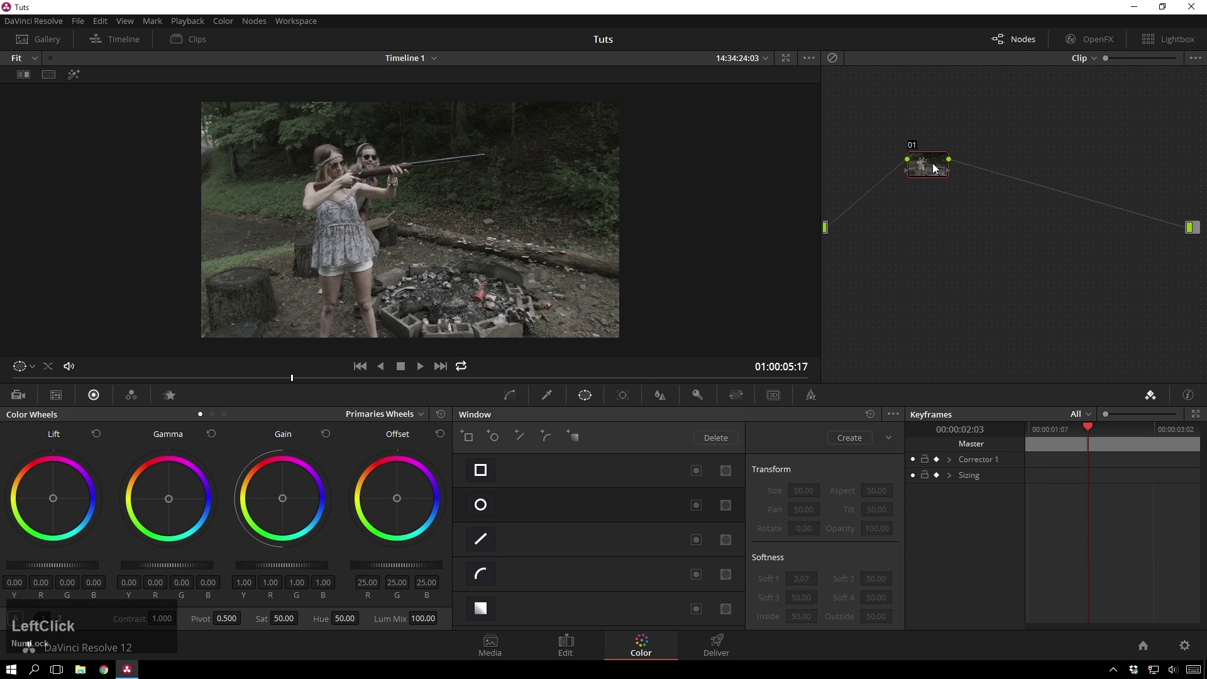
left_click_drag(933, 168, 884, 210)
Apply the House LUTs Log 'Two Strip and then some' 3D LUT to node 01
right_click(885, 210)
mouse_move(941, 316)
left_click(885, 226)
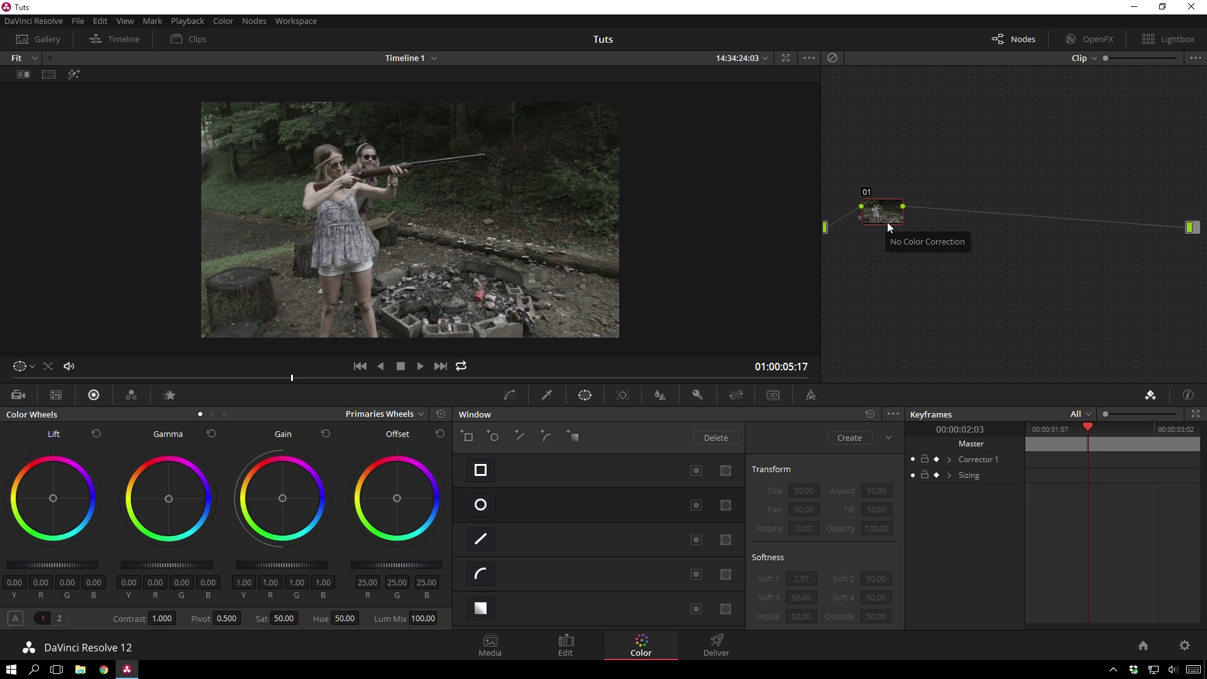
right_click(887, 222)
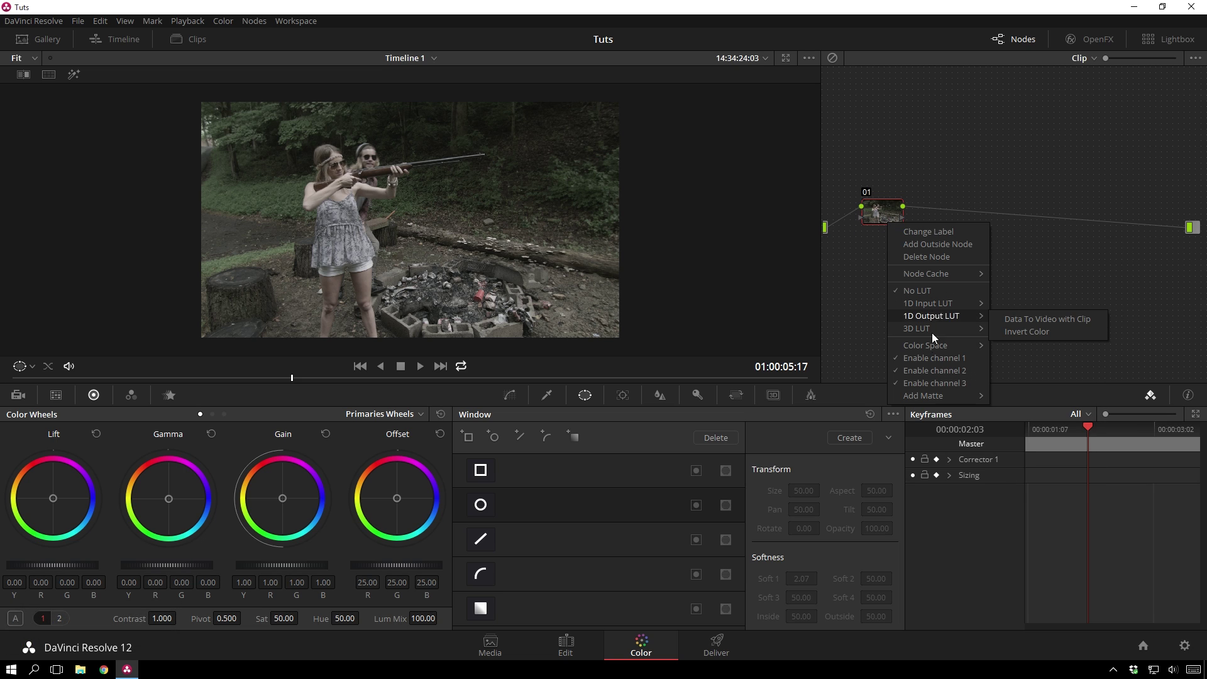
mouse_move(933, 330)
mouse_move(1037, 368)
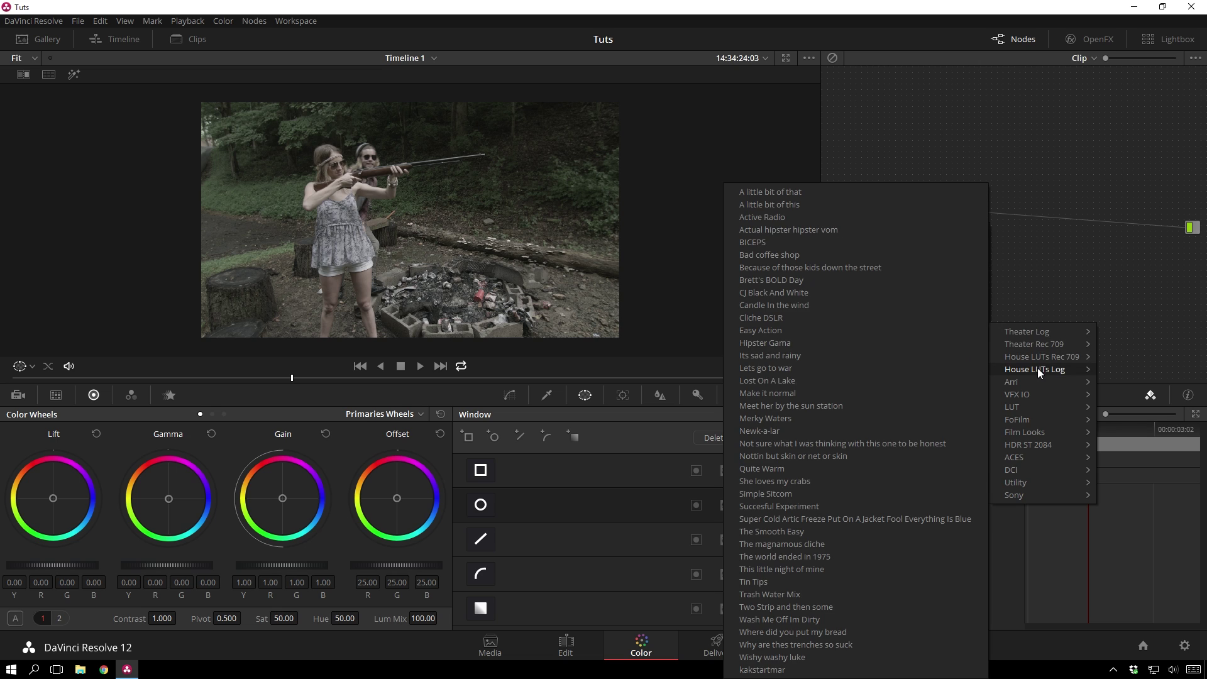
left_click(858, 607)
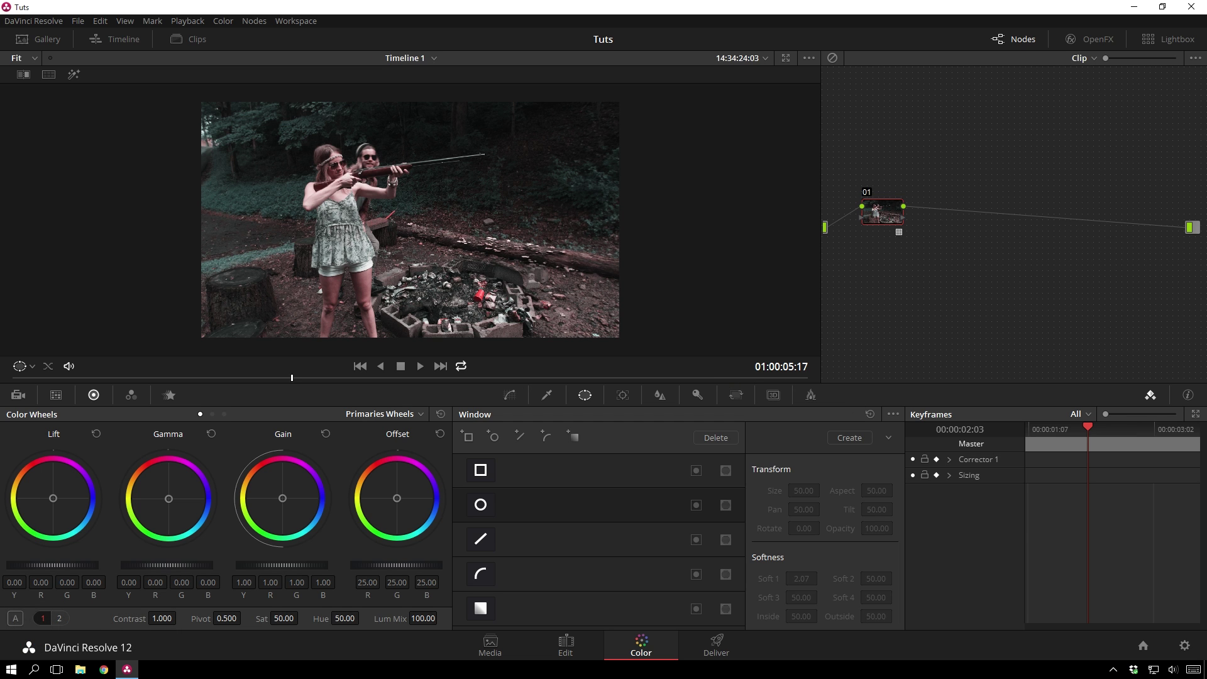
Show a single Vectorscope, comparing node 01 bypassed and re-enabled, and reposition the scopes window
key("ctrl+shift+w")
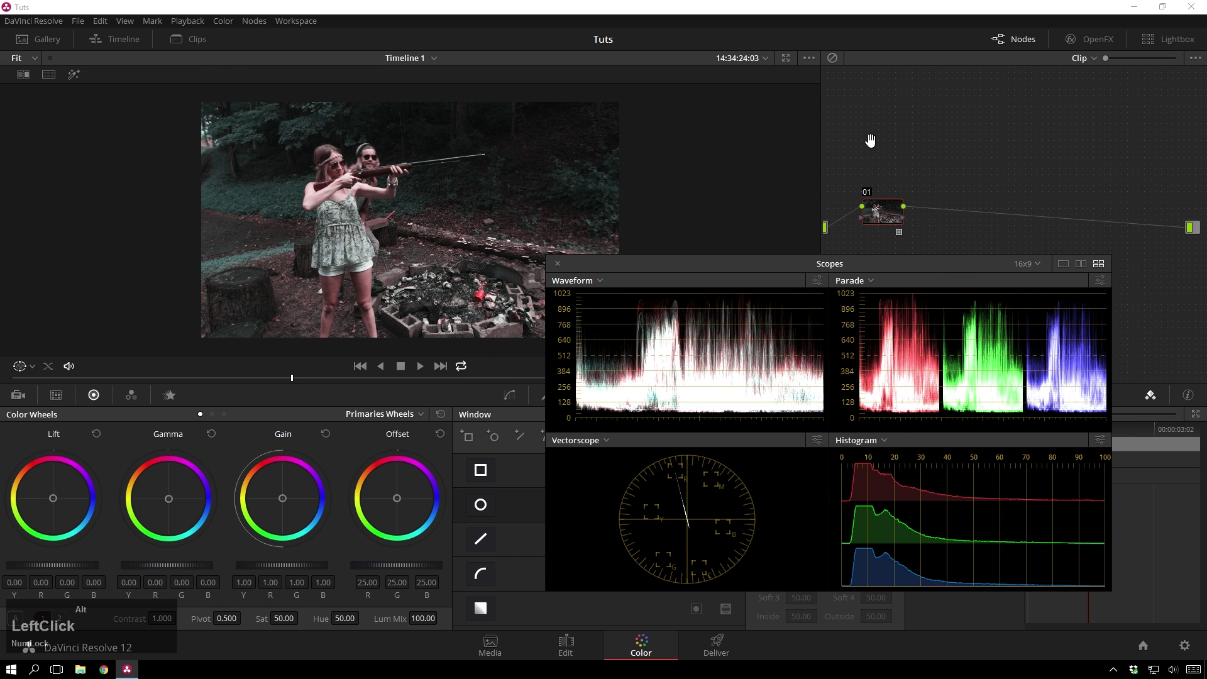
key("ctrl+d")
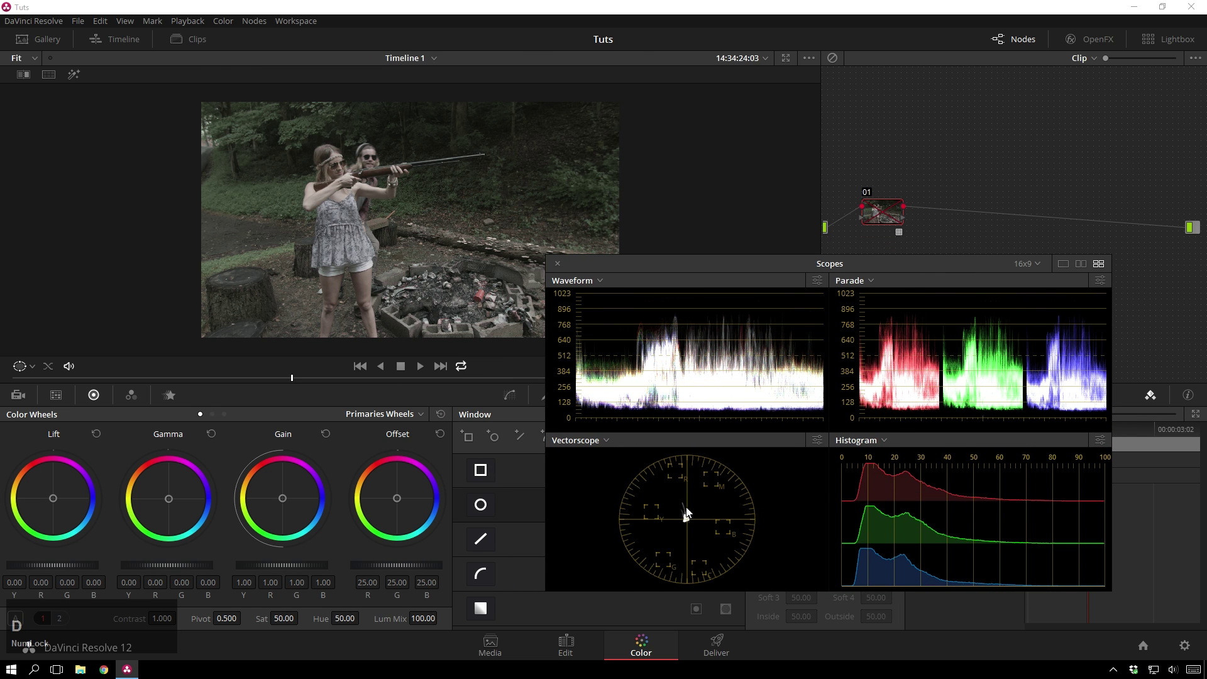
left_click(1063, 264)
left_click(585, 281)
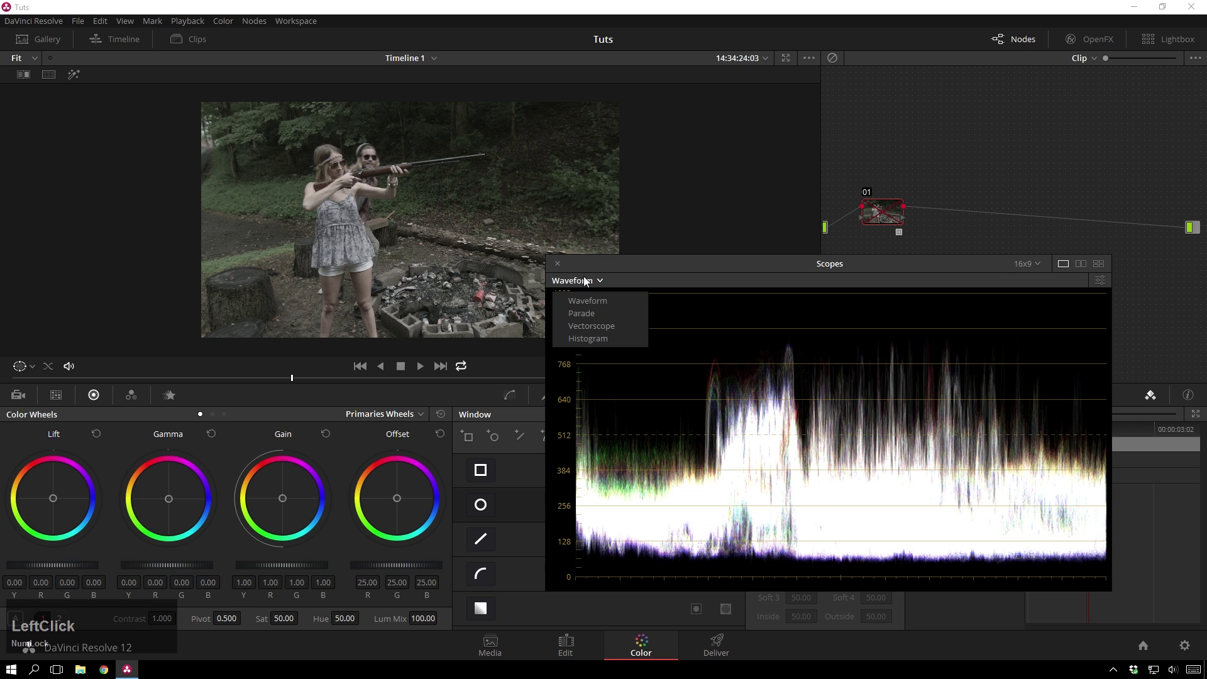
left_click(598, 326)
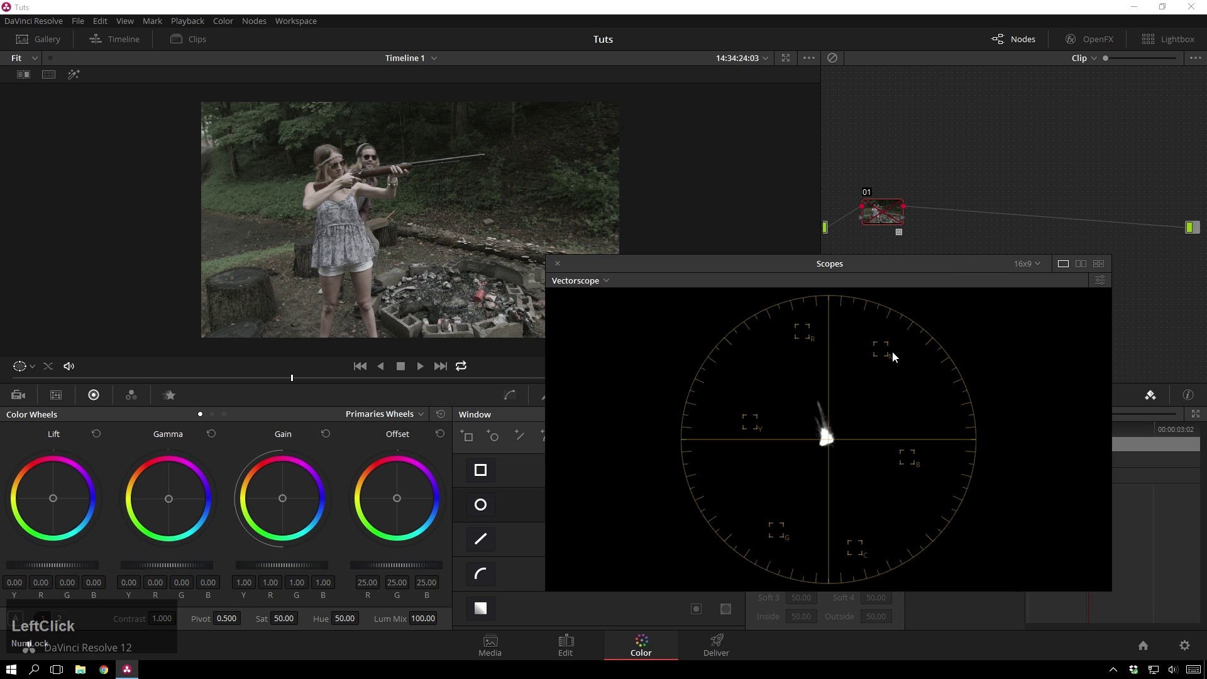
left_click(826, 437)
key("alt+d")
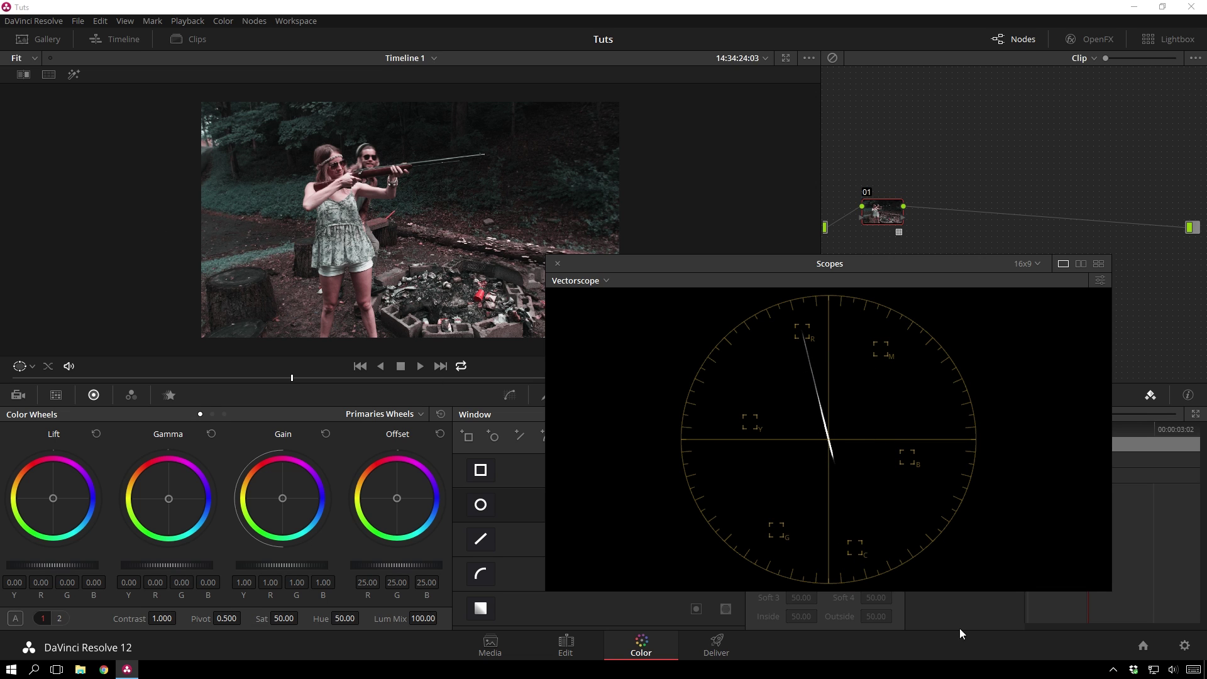
left_click_drag(841, 274, 894, 321)
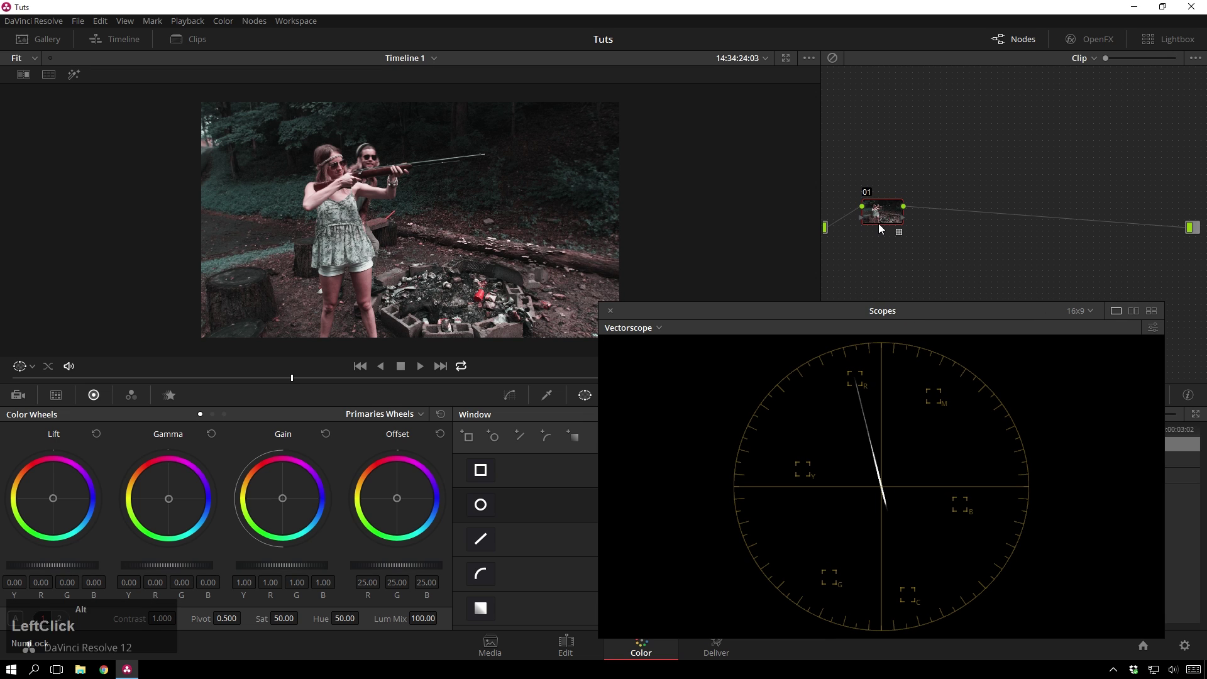
Add node 02 and raise its saturation to 57.20, moving the scopes window aside
key("alt+s")
mouse_move(260, 621)
left_mouse_down()
mouse_move(352, 624)
mouse_move(675, 441)
mouse_move(259, 624)
mouse_move(309, 619)
mouse_move(297, 619)
left_mouse_up()
scroll(178, 562, "down", 2)
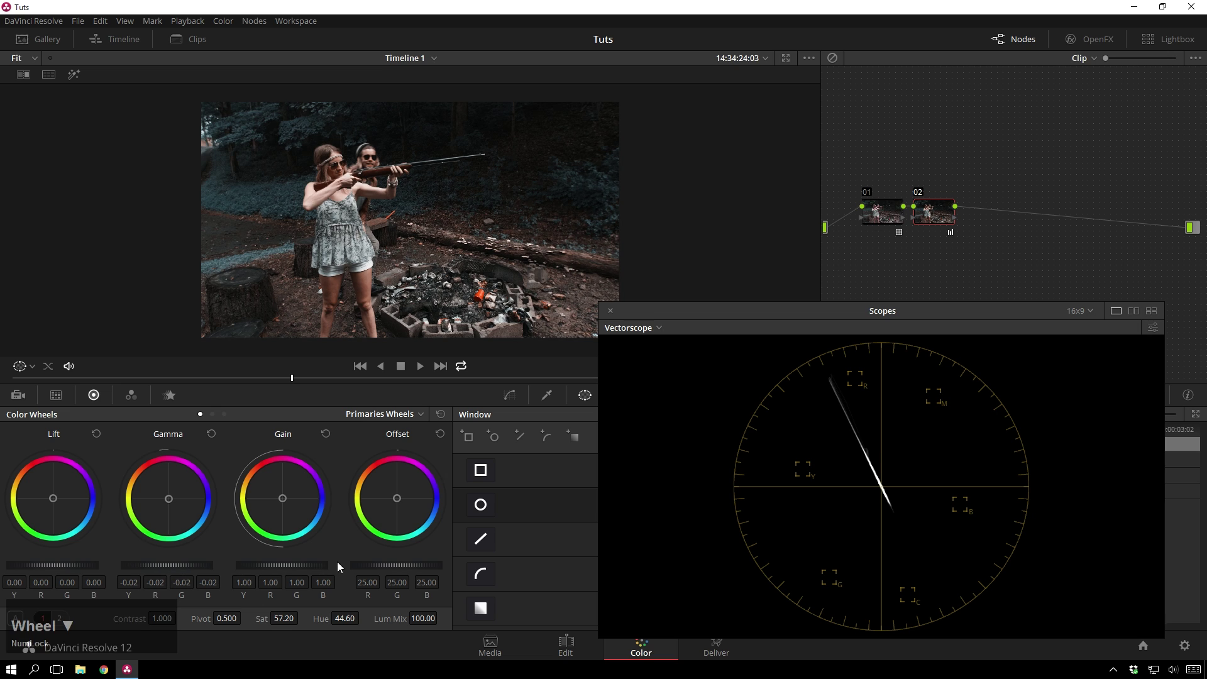
scroll(283, 563, "up", 2)
scroll(71, 563, "up", 1)
left_click_drag(1004, 310, 998, 256)
left_click_drag(622, 272, 0, 264)
Add node 03, warm its gain toward red (R 1.09, B 0.90), and boost red saturation
left_click(509, 395)
key("alt+s")
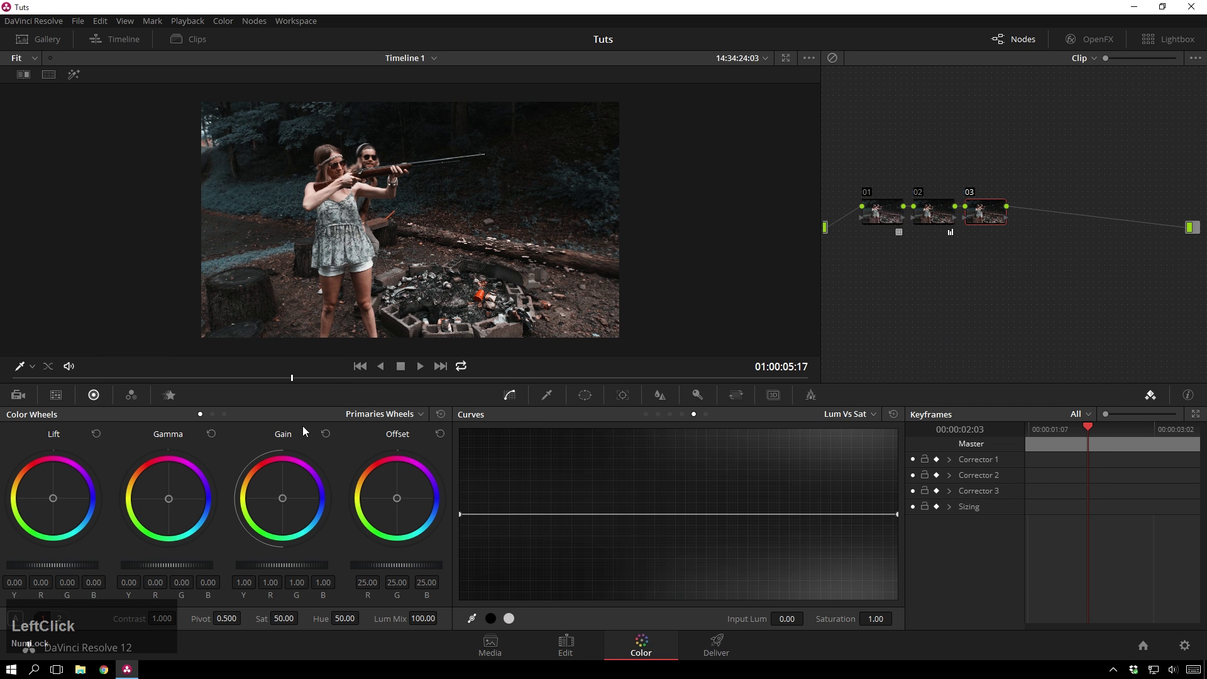
mouse_move(258, 478)
left_mouse_down()
mouse_move(272, 472)
mouse_move(255, 472)
left_mouse_up()
left_click_drag(179, 506, 187, 511)
scroll(687, 412, "up", 2)
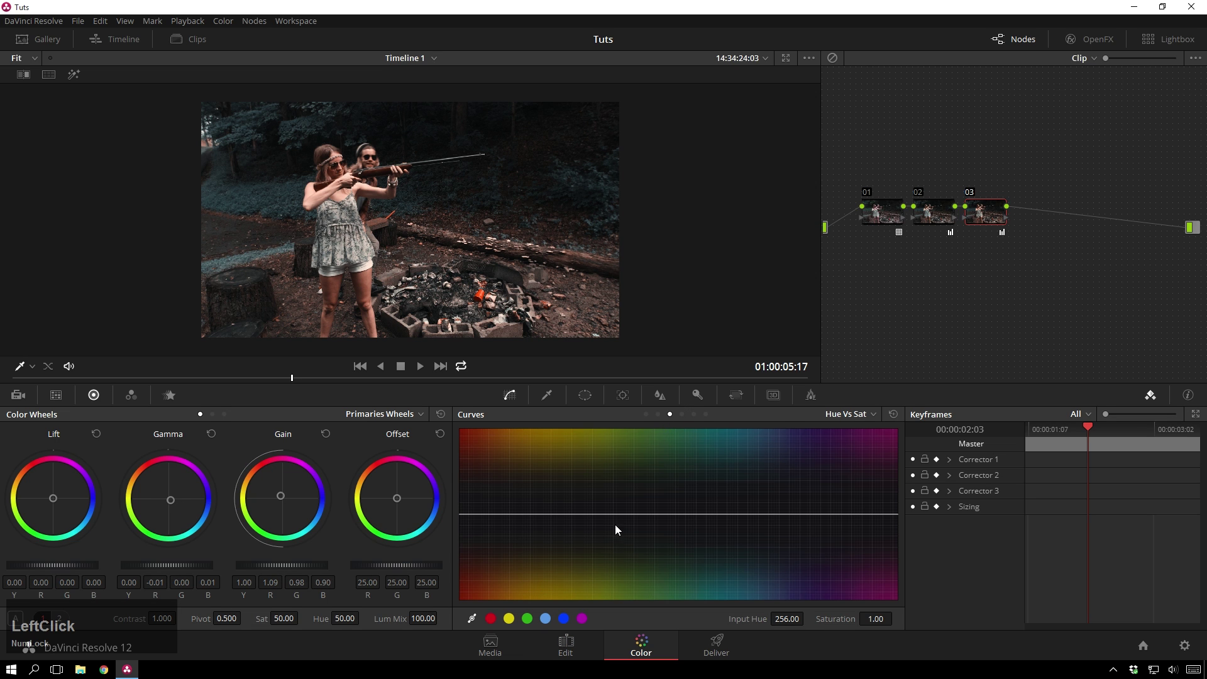
left_click(491, 618)
mouse_move(488, 513)
left_mouse_down()
mouse_move(488, 487)
mouse_move(488, 499)
left_mouse_up()
On new node 04, place an inverted circular window around the people, softened to 19.10
key("alt+s")
left_click(584, 395)
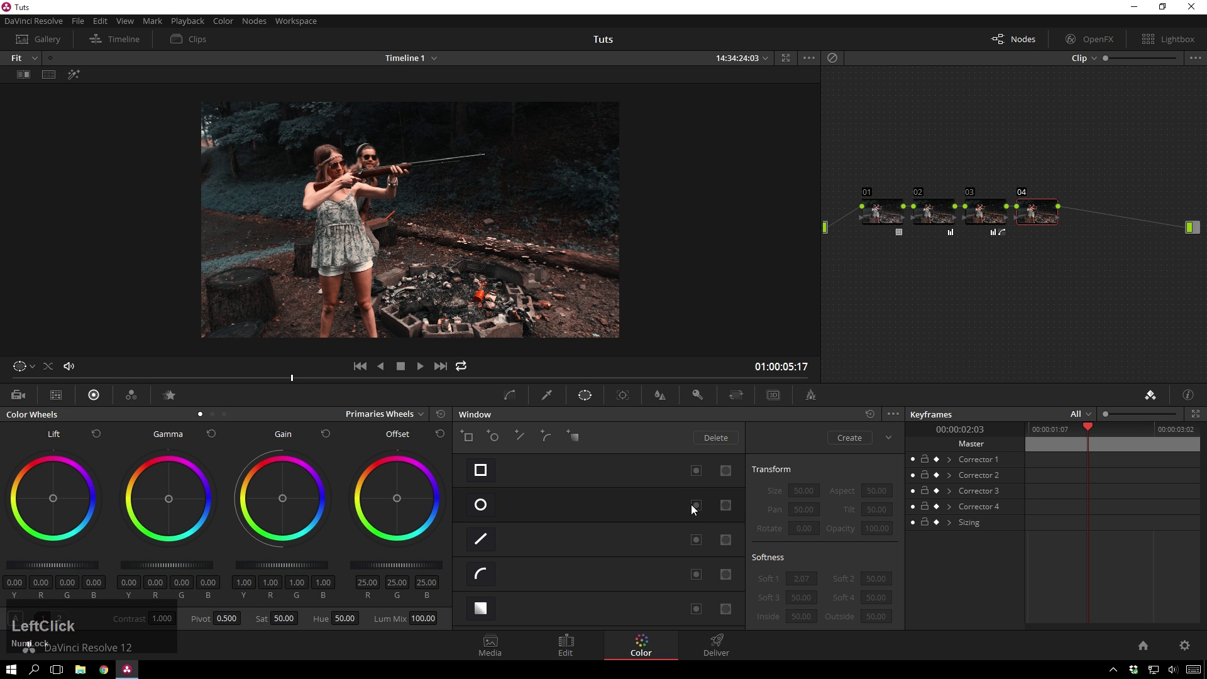
left_click(480, 505)
left_click_drag(387, 283, 333, 325)
left_click_drag(759, 578, 766, 577)
left_click(696, 504)
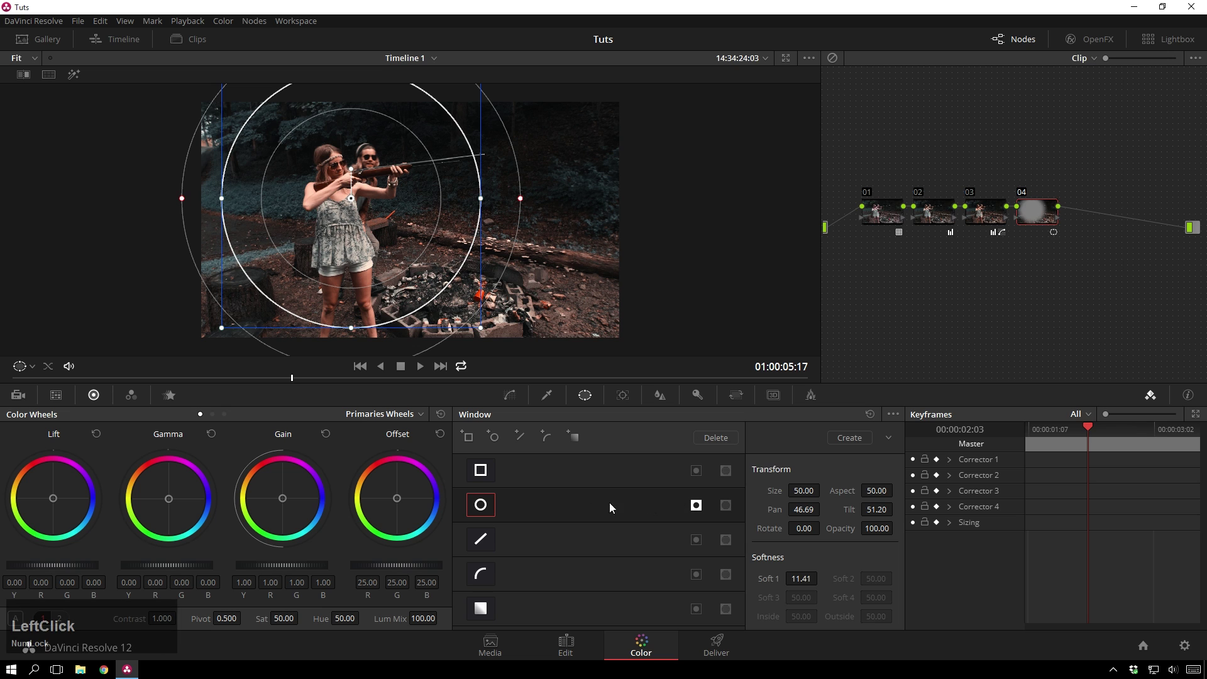
scroll(173, 566, "down", 1)
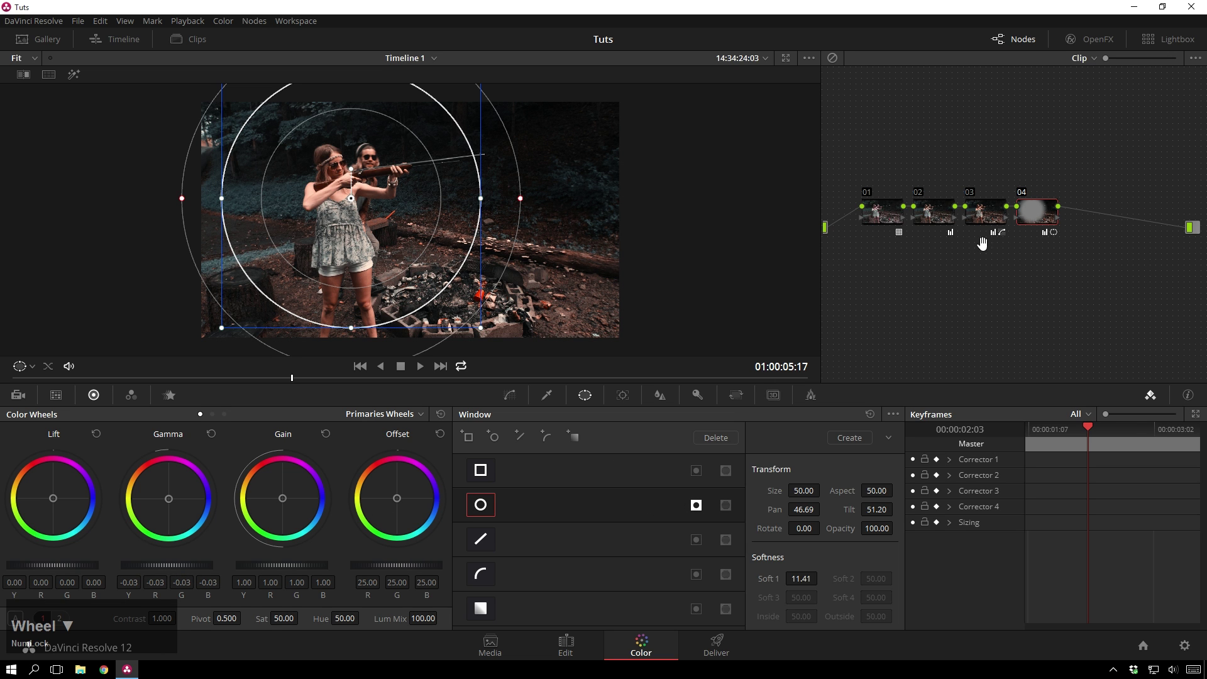
left_click_drag(520, 199, 539, 210)
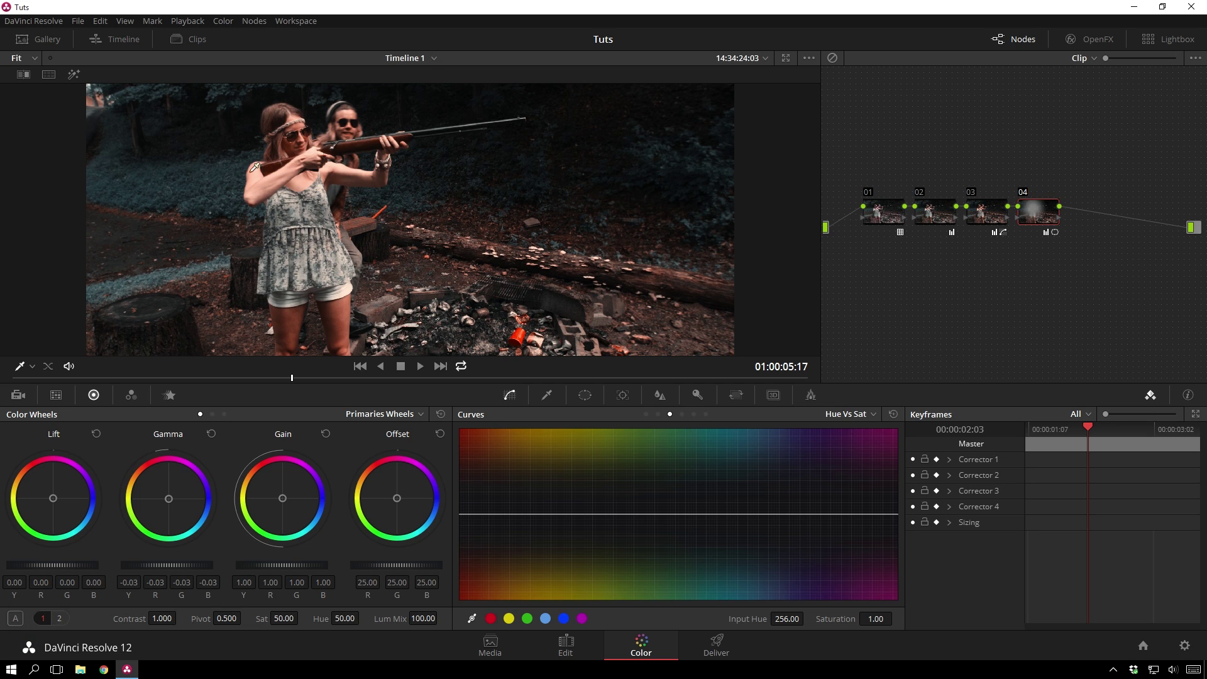
left_click(998, 201)
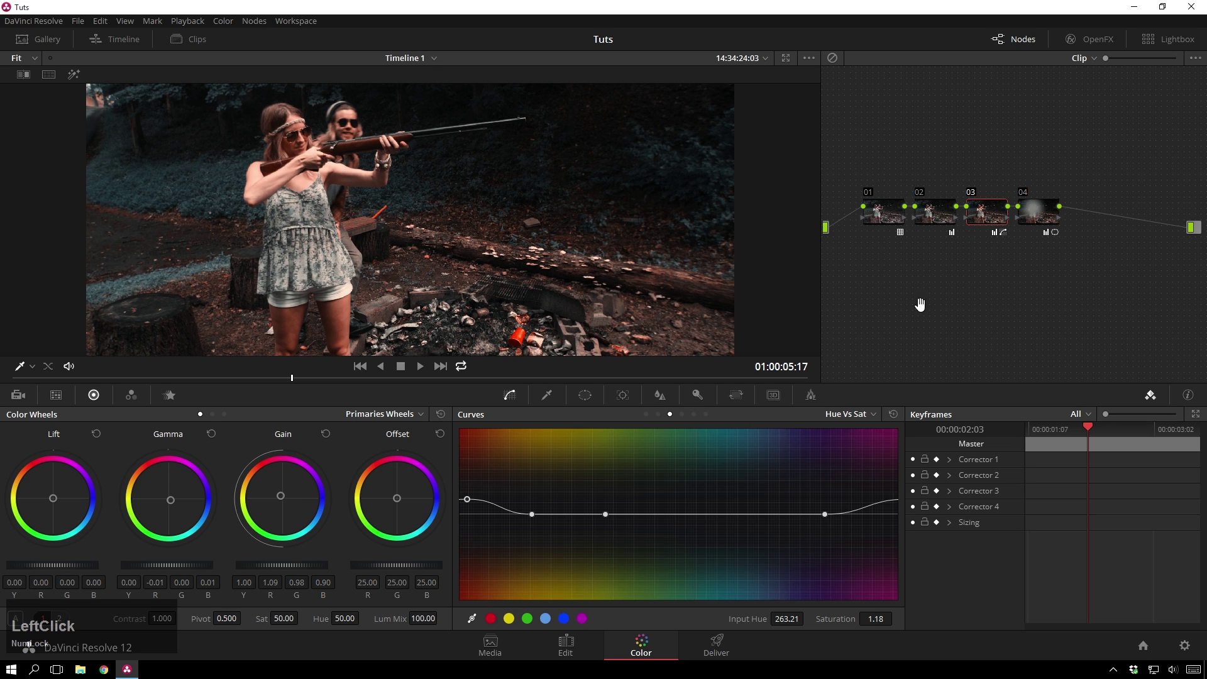
left_click(658, 413)
left_click(697, 514)
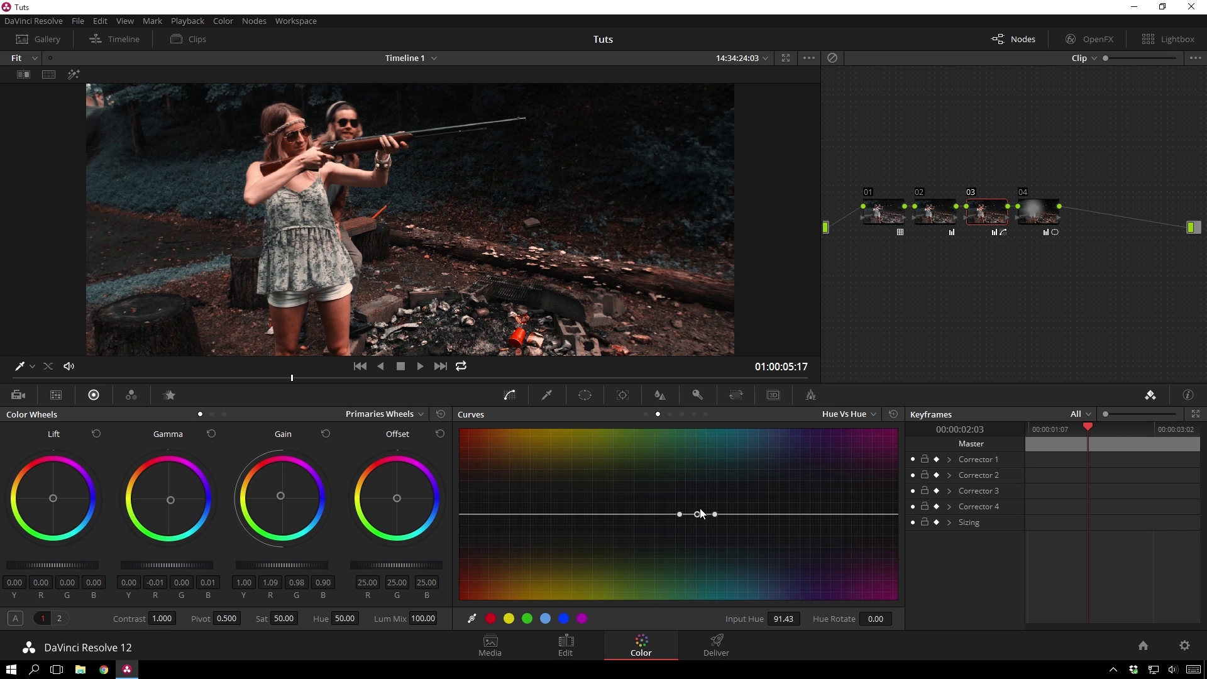
mouse_move(698, 514)
left_mouse_down()
mouse_move(701, 540)
mouse_move(671, 403)
mouse_move(707, 584)
mouse_move(695, 529)
left_mouse_up()
key("ctrl+shift+w")
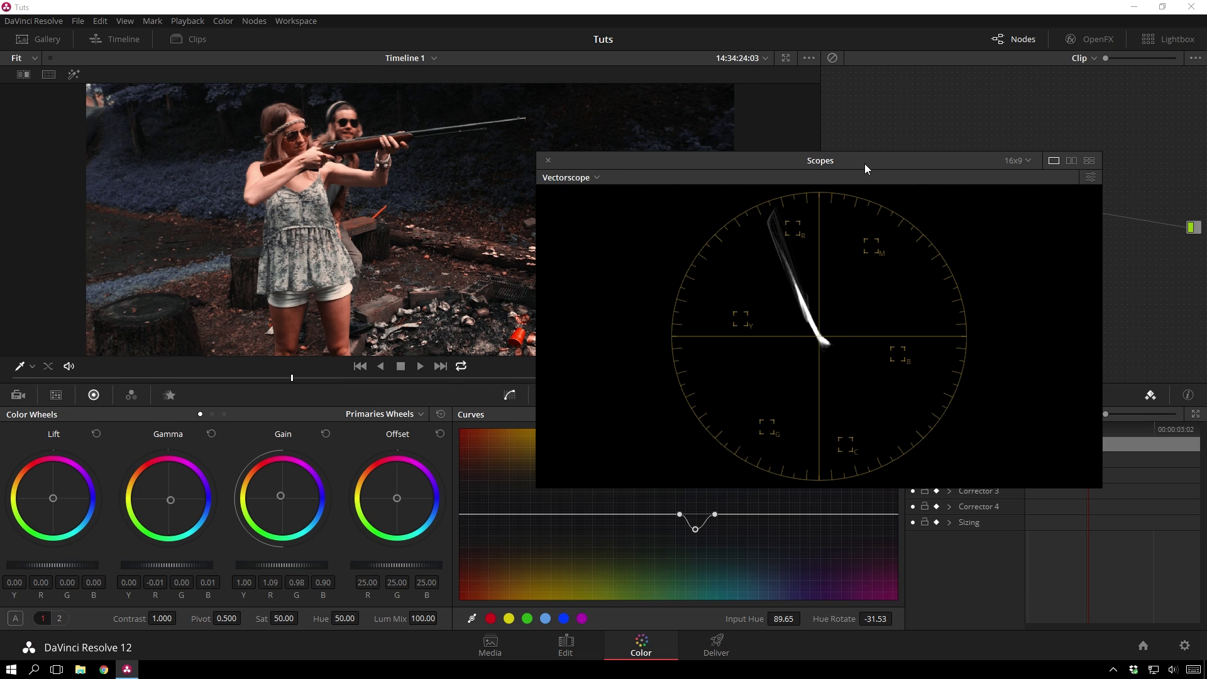
left_click(314, 290)
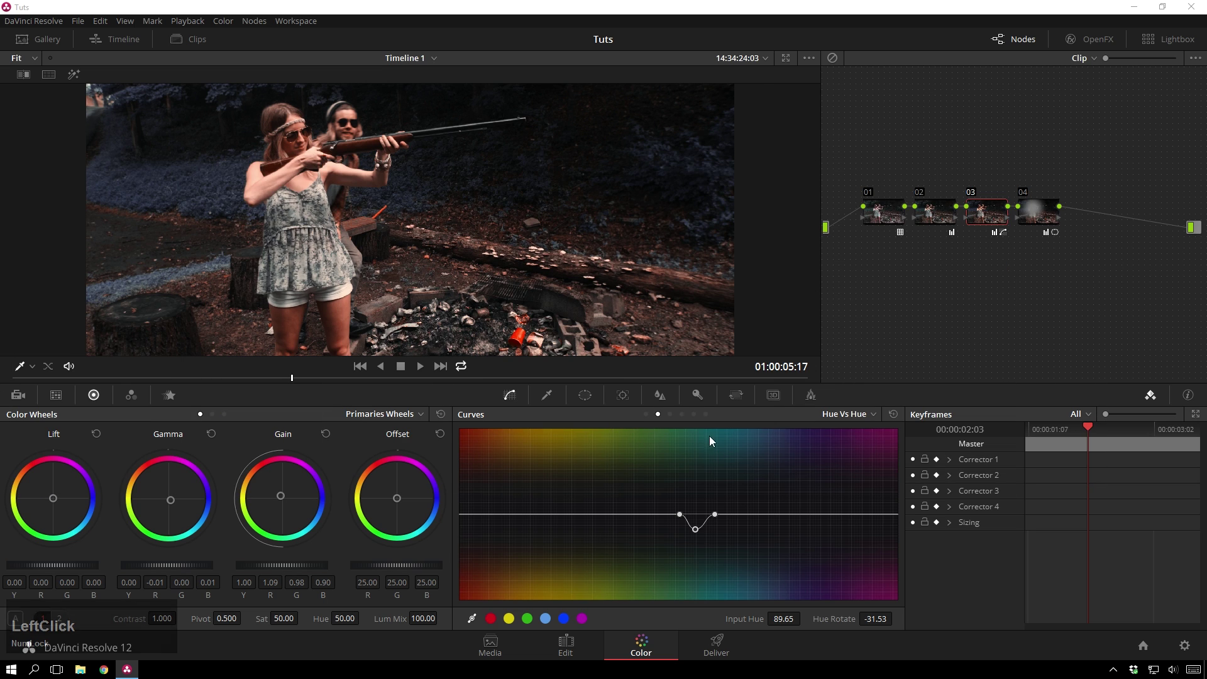
right_click(695, 529)
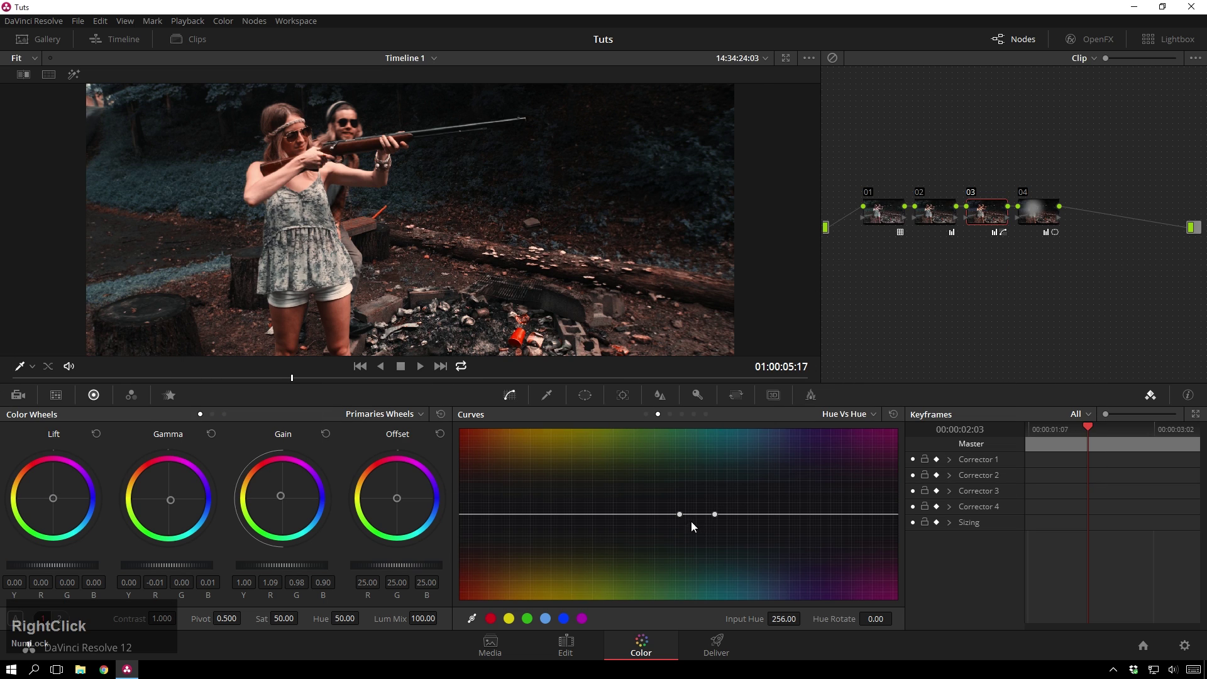
scroll(529, 199, "down", 3)
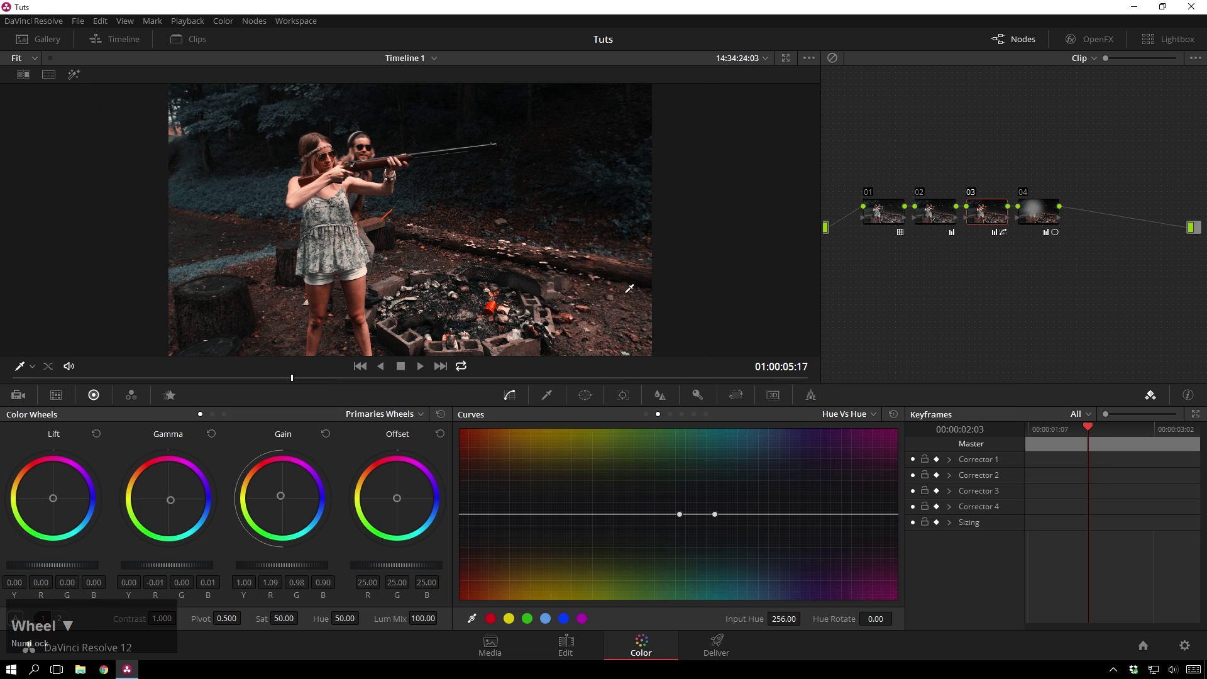